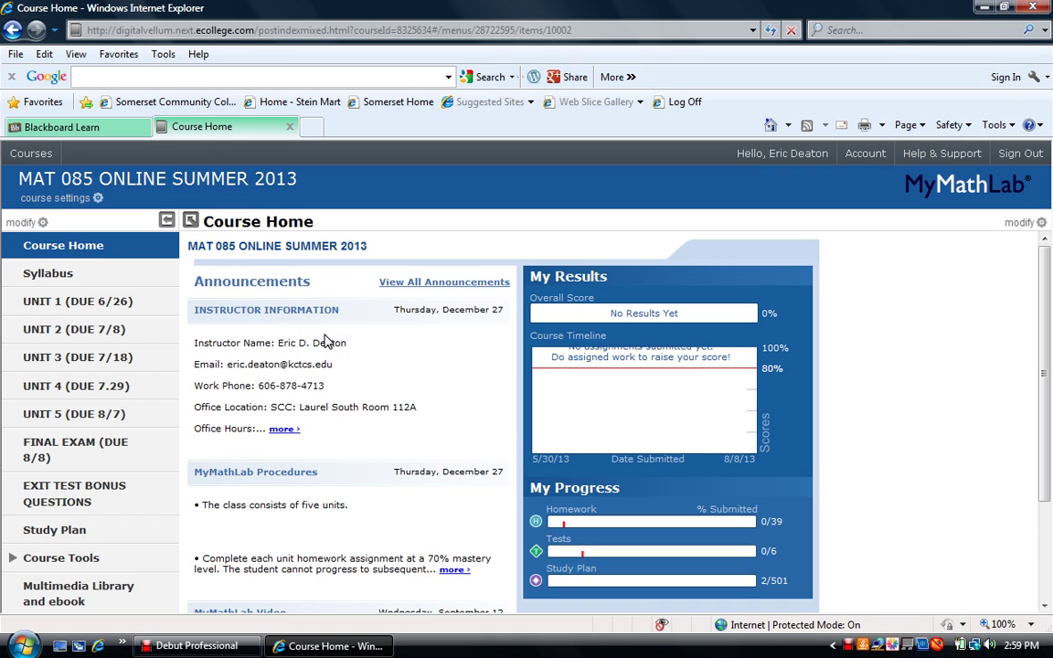
# - Look at the course's Syllabus page and its Documents page
pyautogui.click(51, 282)
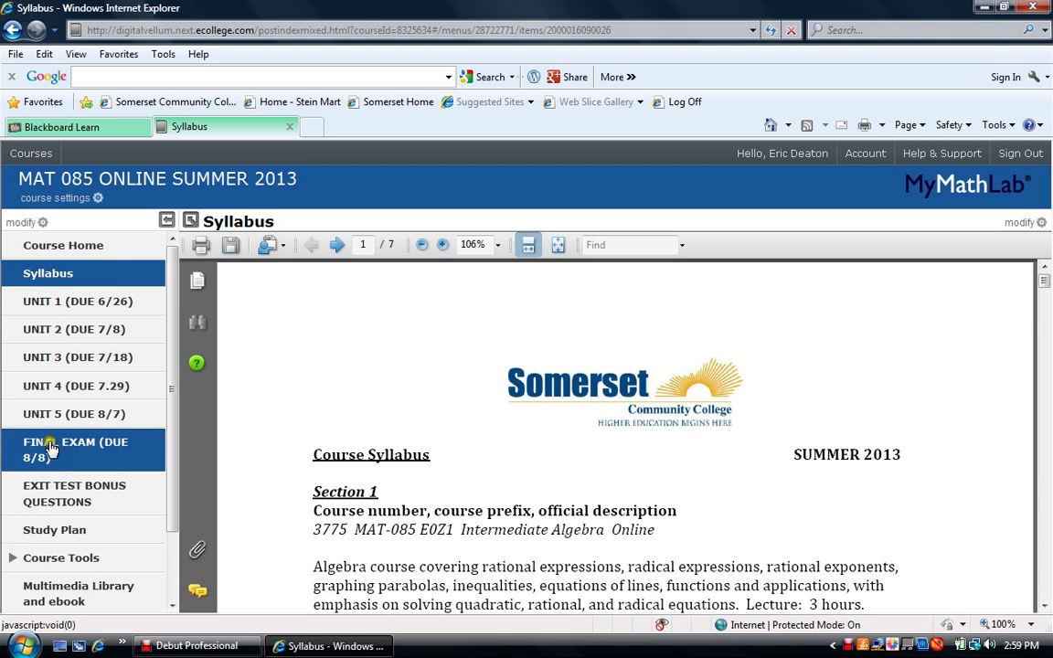
pyautogui.scroll(-3, 163, 365)
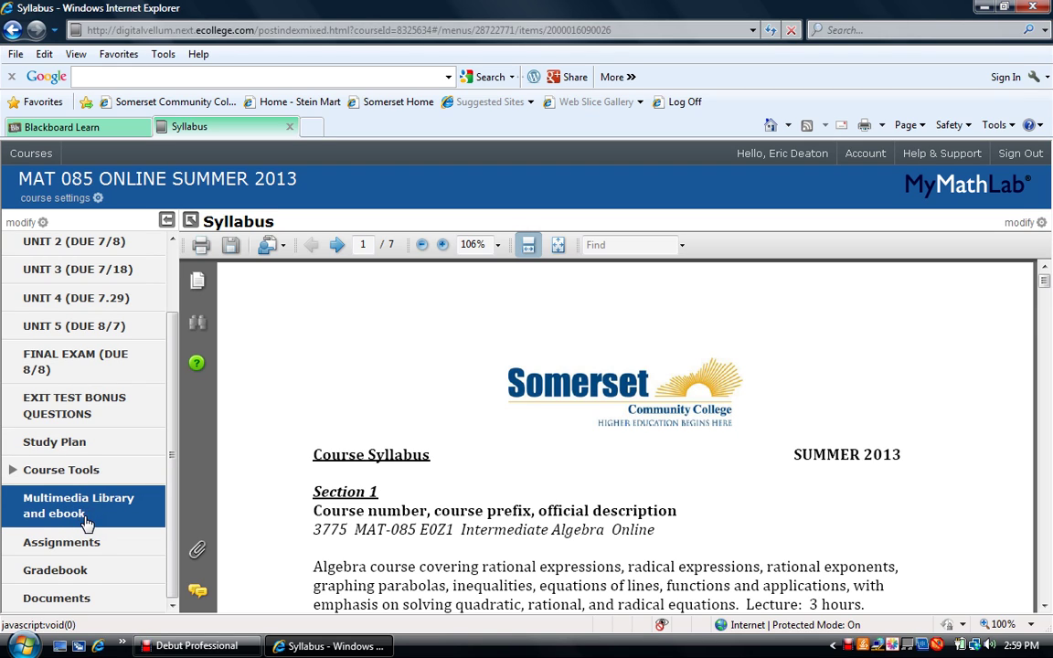
pyautogui.click(45, 600)
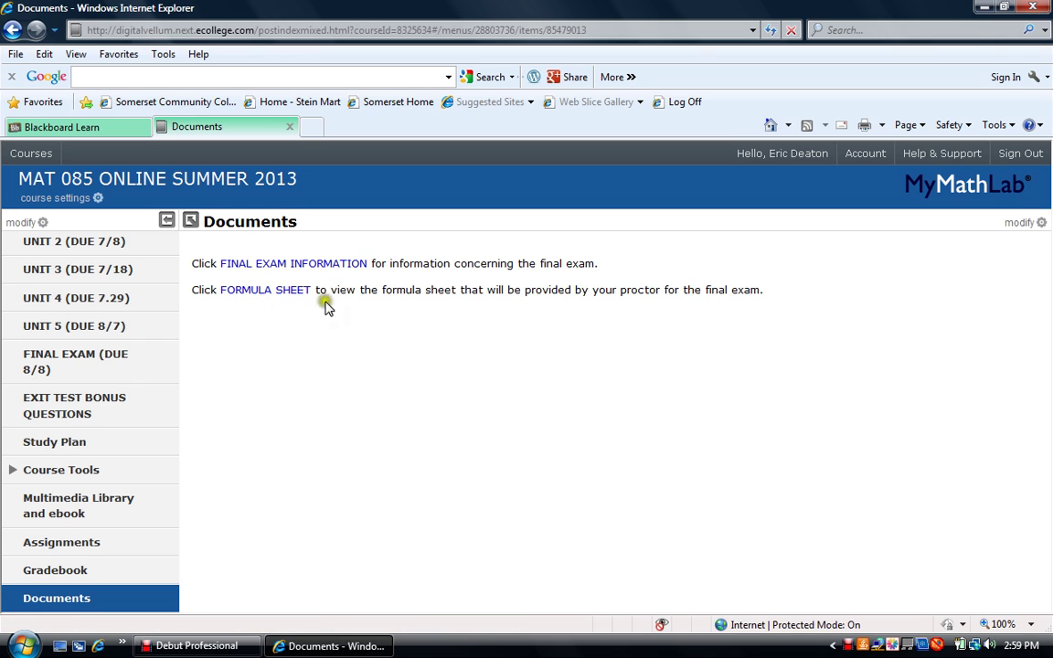
# - Open the UNIT 1 (DUE 6/26) page and bring up its list of Unit 1 assignments
pyautogui.moveTo(174, 487); pyautogui.dragTo(181, 359)
pyautogui.click(64, 309)
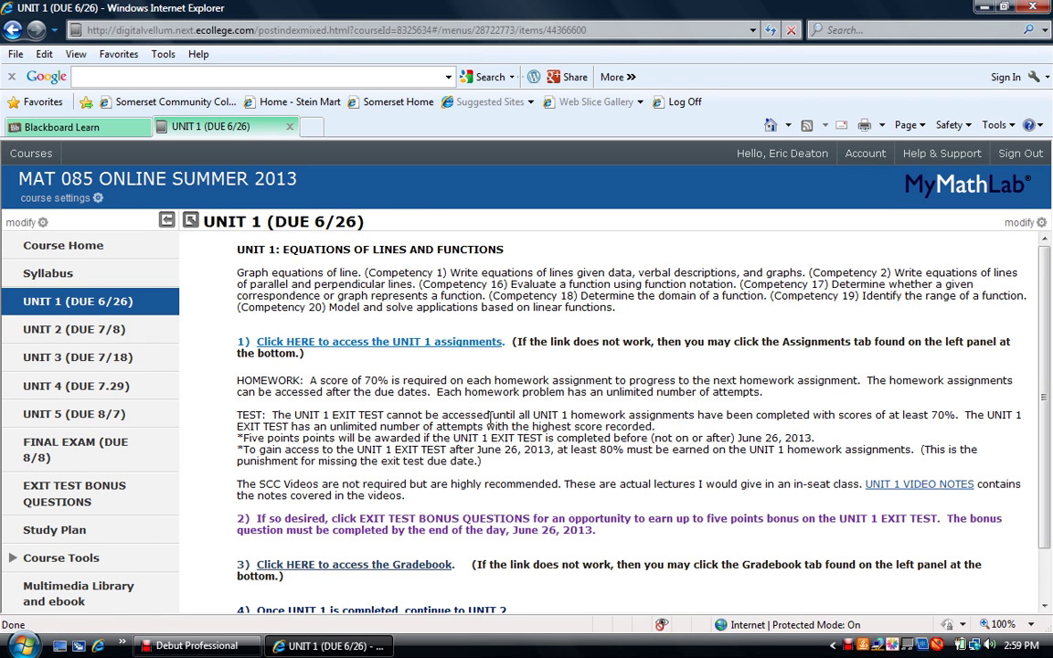
pyautogui.moveTo(1043, 263)
pyautogui.mouseDown()
pyautogui.moveTo(1036, 359)
pyautogui.moveTo(1048, 247)
pyautogui.mouseUp()
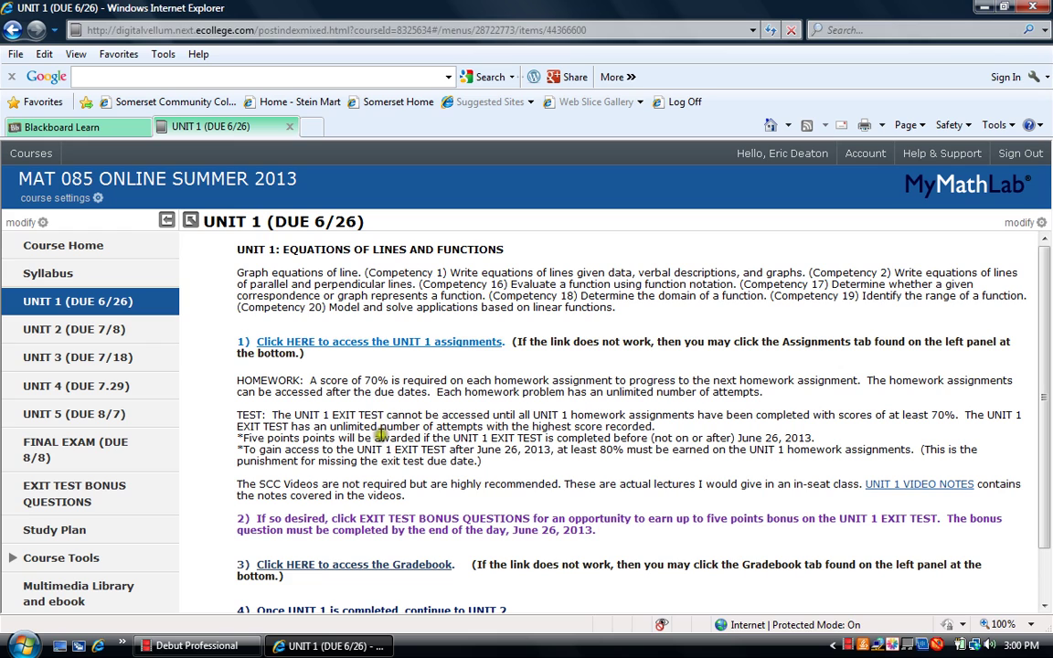
pyautogui.click(329, 346)
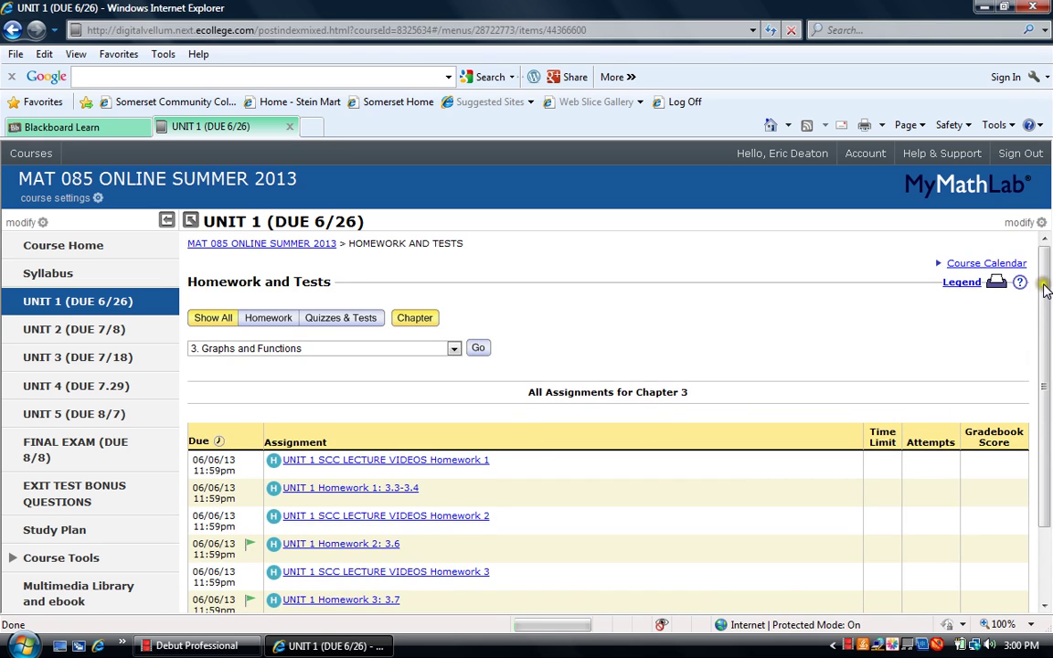
pyautogui.scroll(-2, 1045, 289)
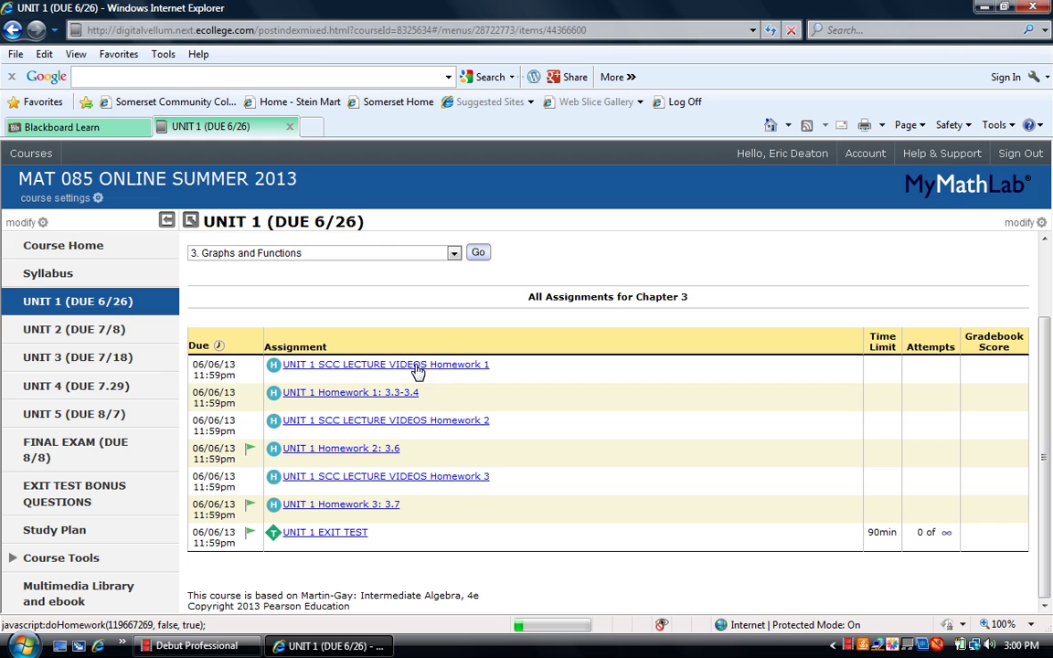
# - Open UNIT 1 SCC LECTURE VIDEOS Homework 1, view the 3.3 (2) video and close its window
pyautogui.click(416, 367)
pyautogui.click(402, 395)
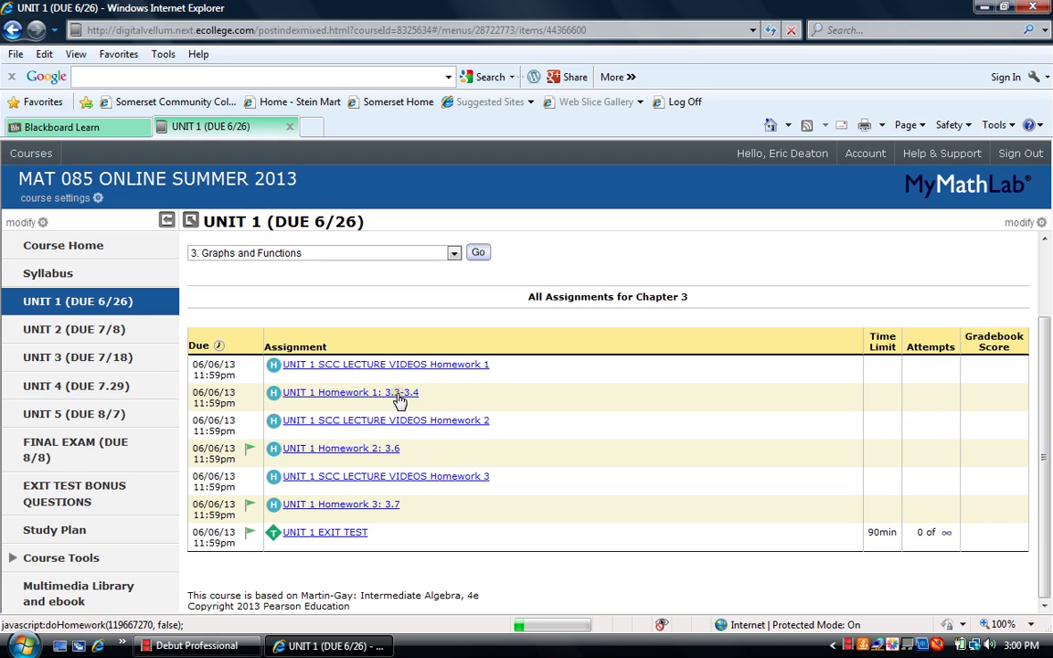
pyautogui.click(377, 366)
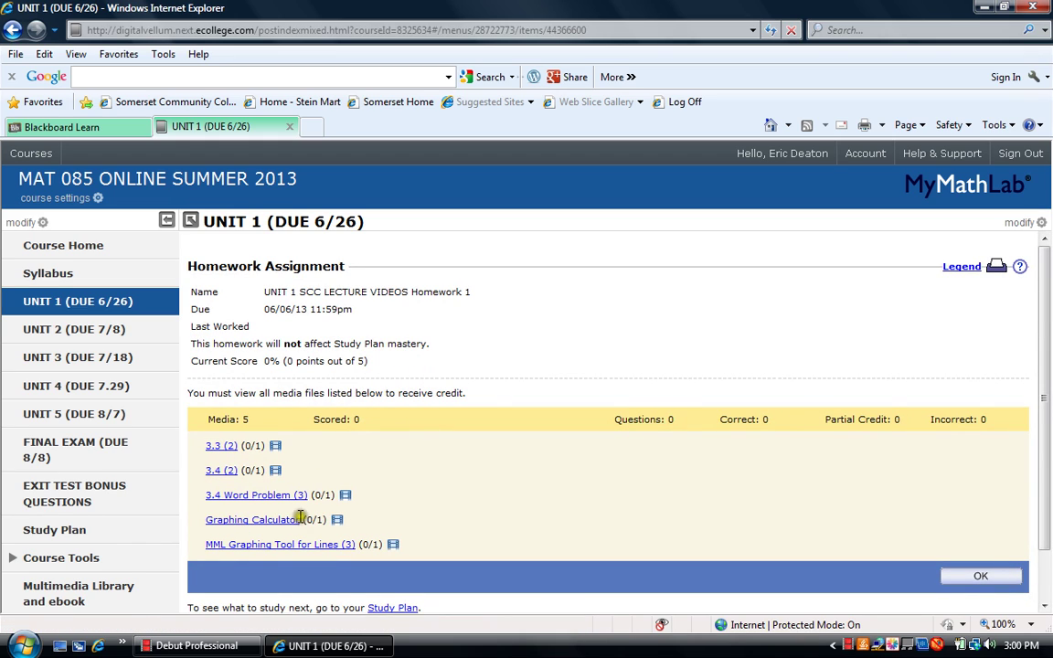
pyautogui.click(216, 448)
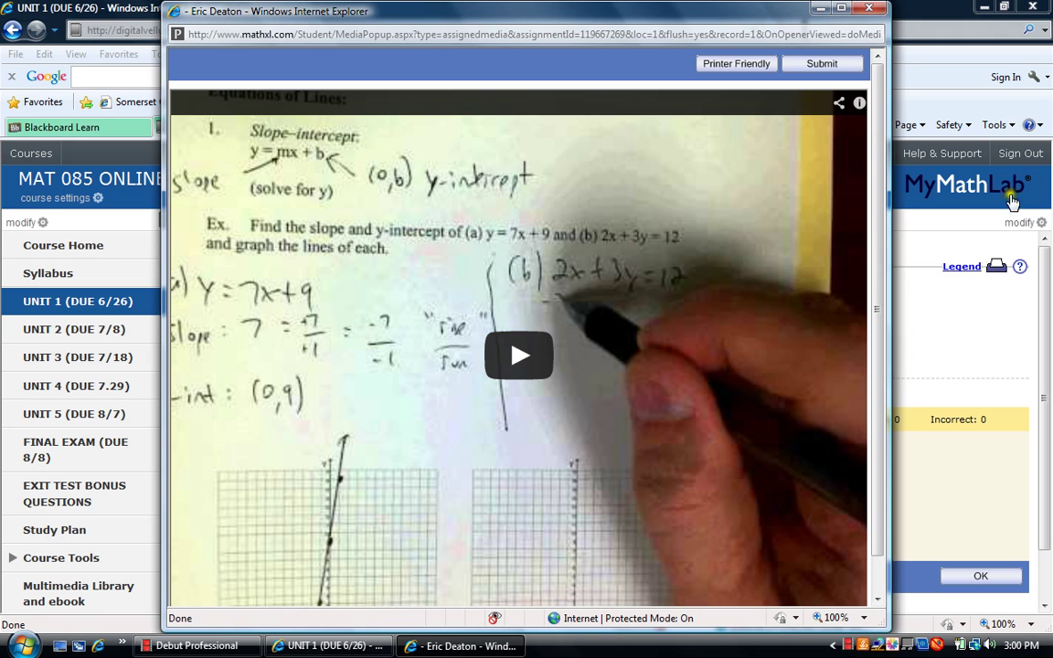
pyautogui.click(870, 9)
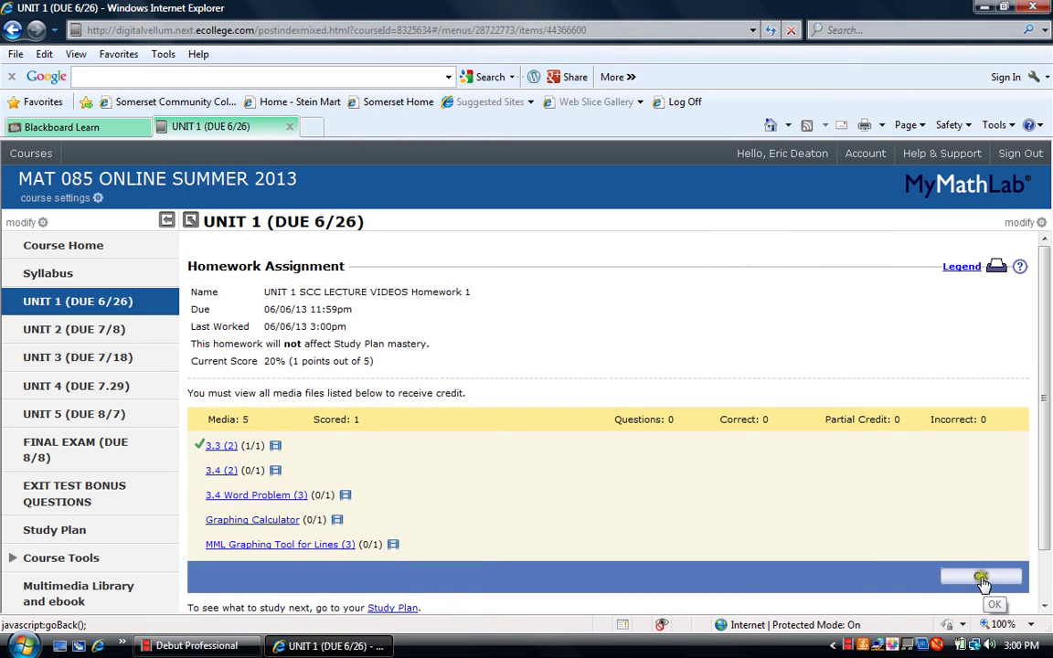
# - Return to the Unit 1 assignments and open Question 1 of UNIT 1 Homework 1: 3.3-3.4 in an enlarged window
pyautogui.click(83, 309)
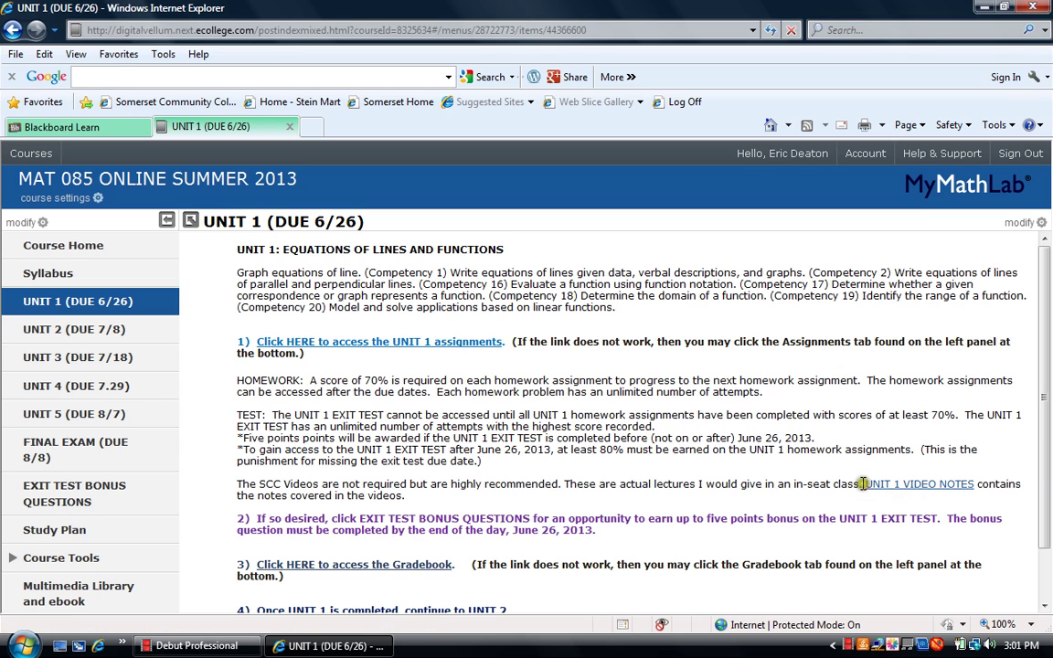
pyautogui.click(339, 348)
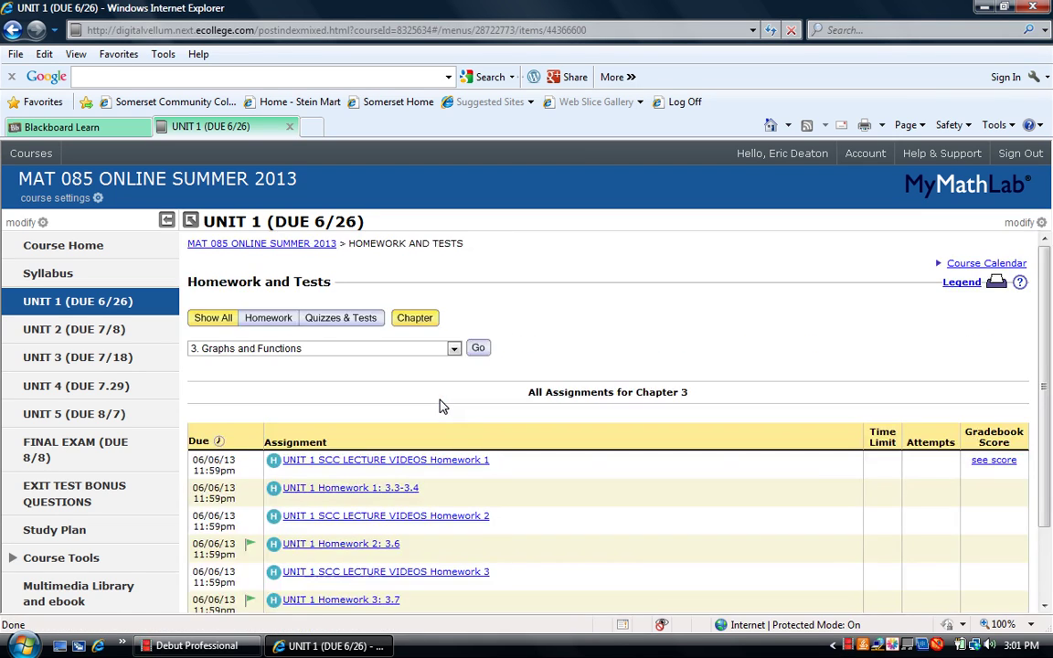
pyautogui.click(348, 490)
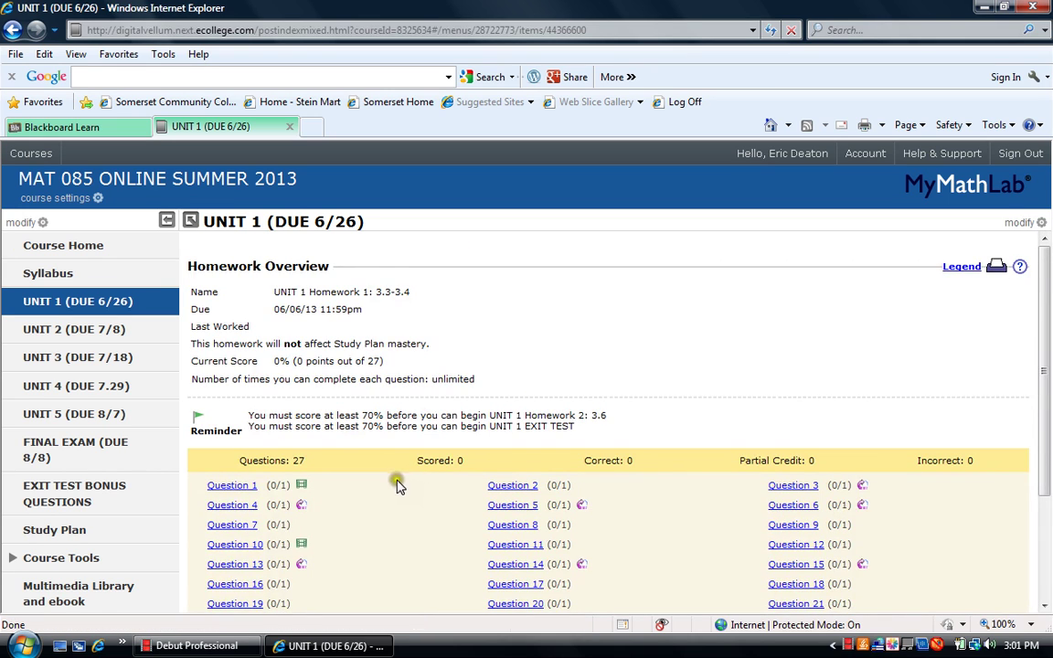
pyautogui.scroll(-3, 366, 411)
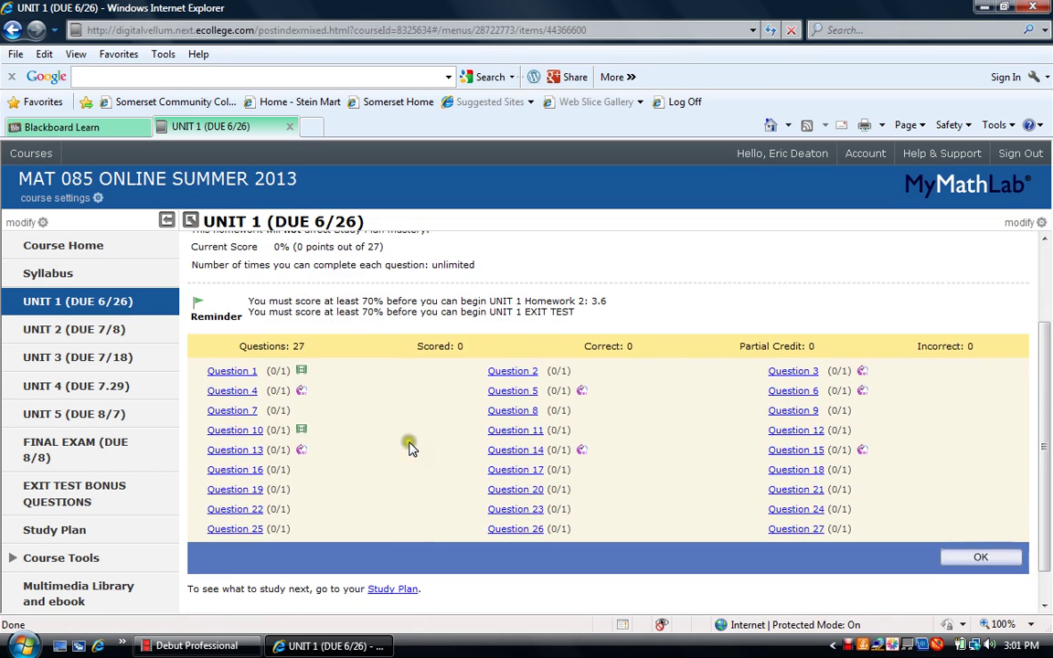
pyautogui.click(230, 373)
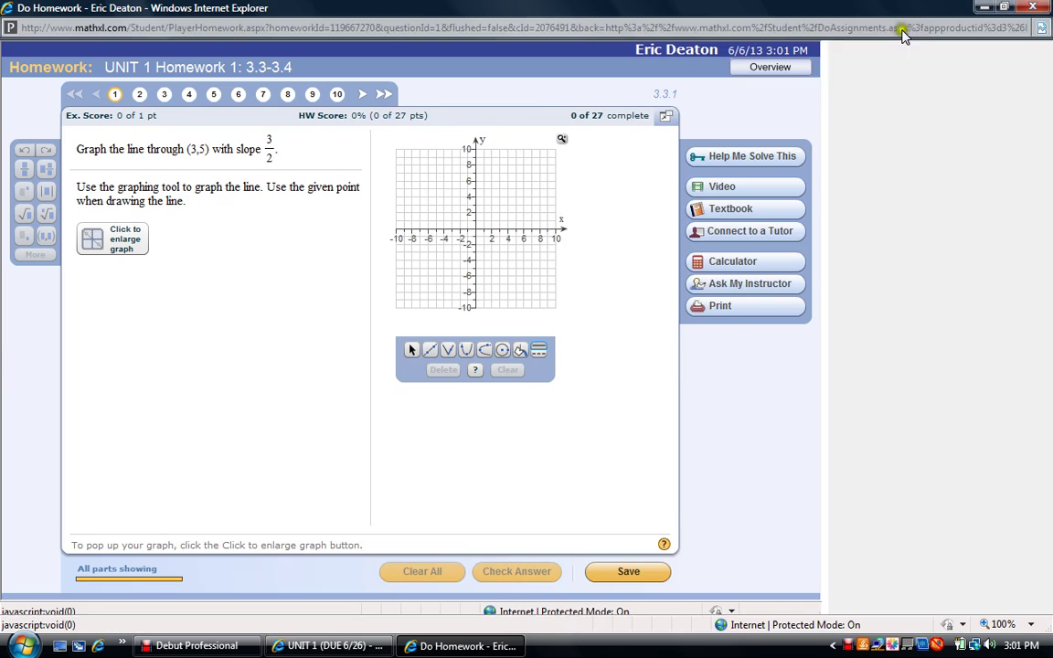
pyautogui.click(901, 7)
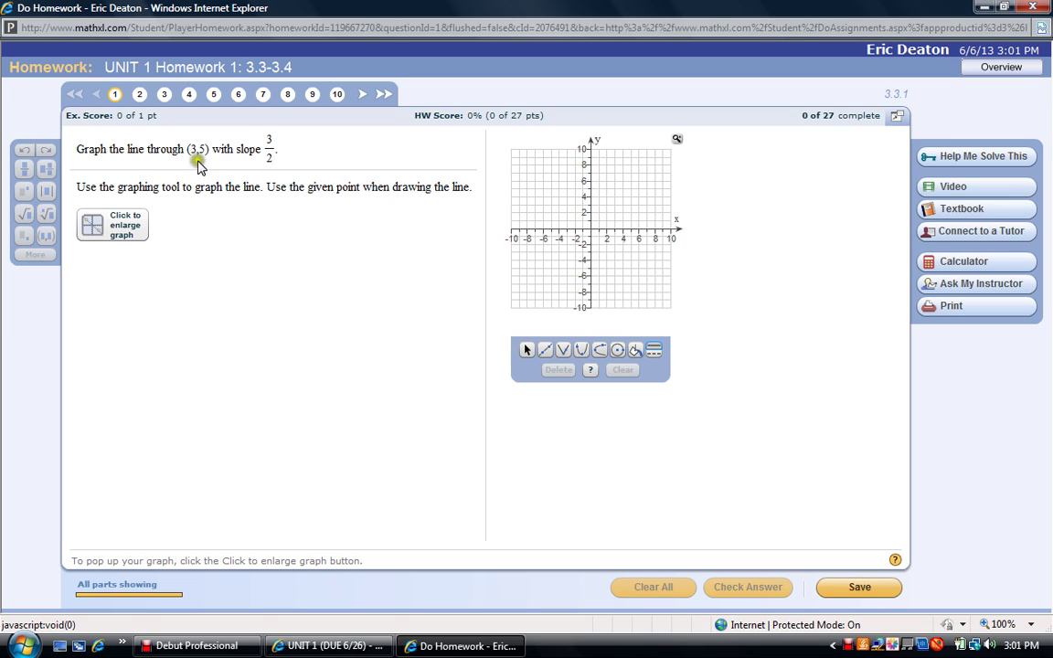
# - Look through homework questions 2, 8, 11 and 13, ending on question 19
pyautogui.click(141, 97)
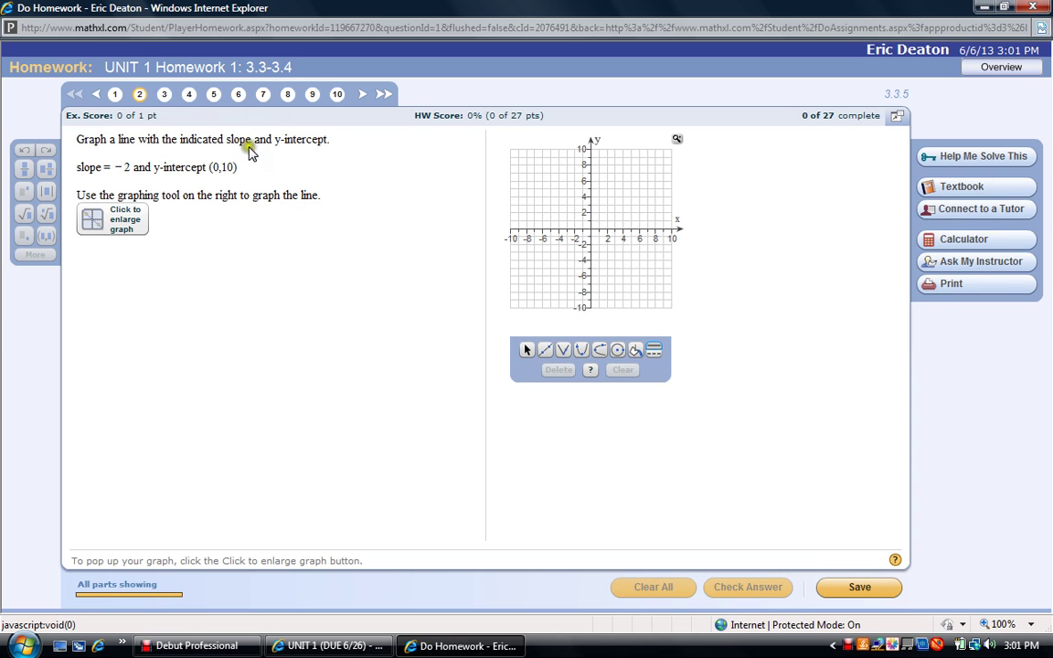
pyautogui.click(163, 95)
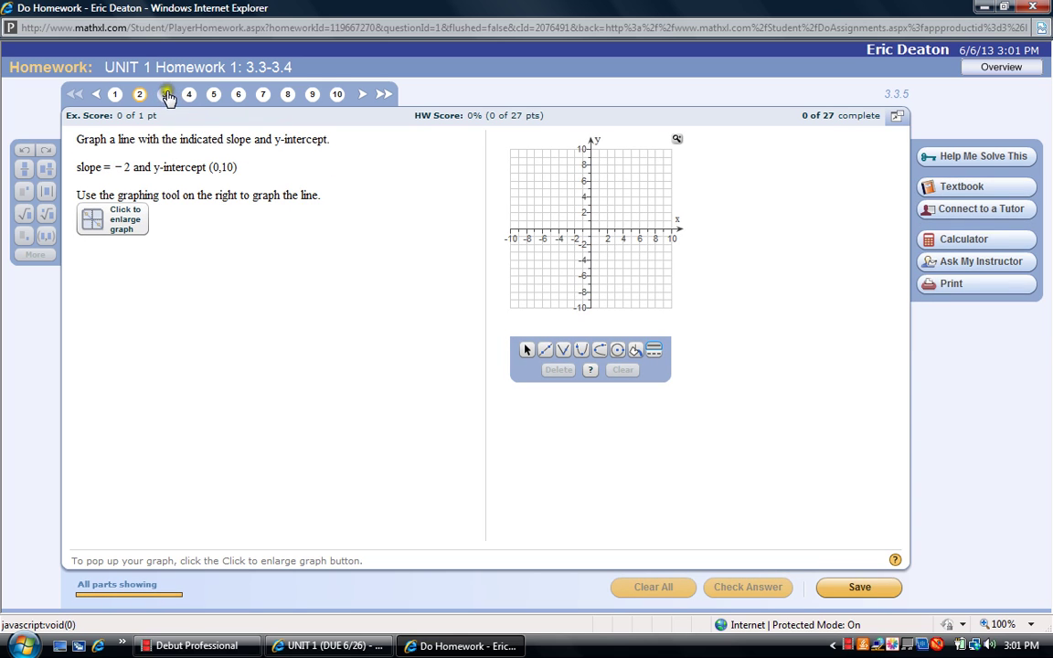
pyautogui.click(288, 95)
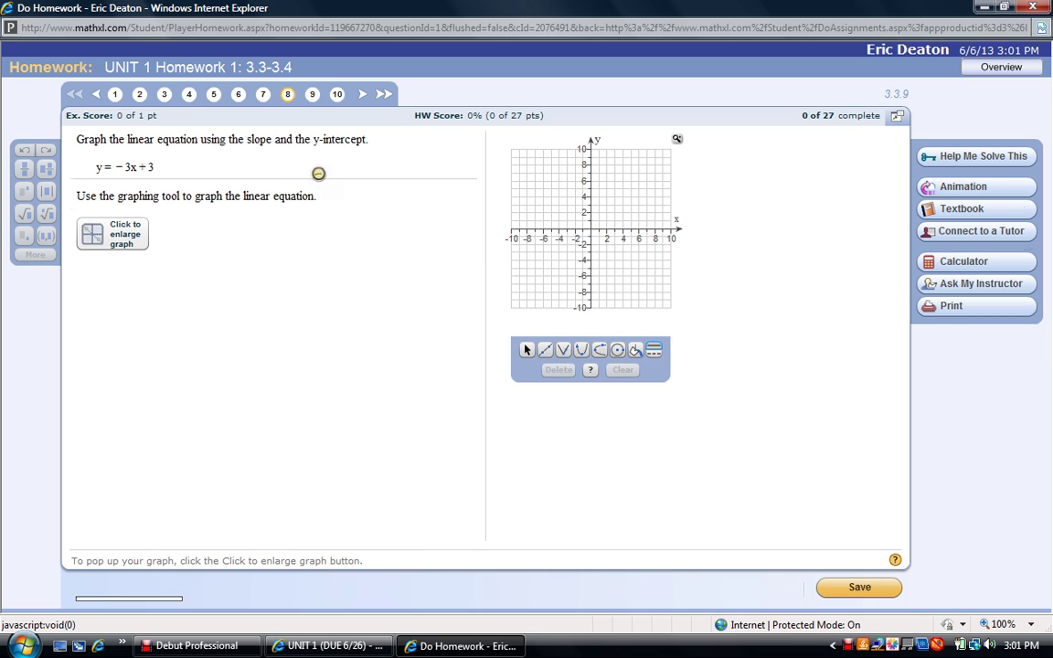
pyautogui.click(383, 95)
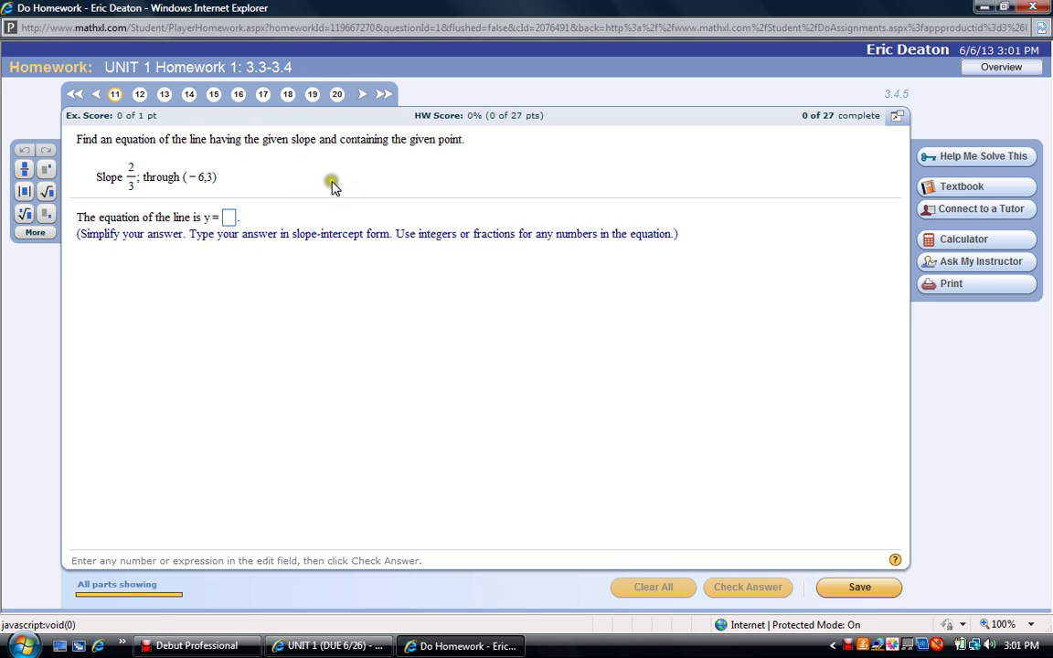
pyautogui.click(164, 94)
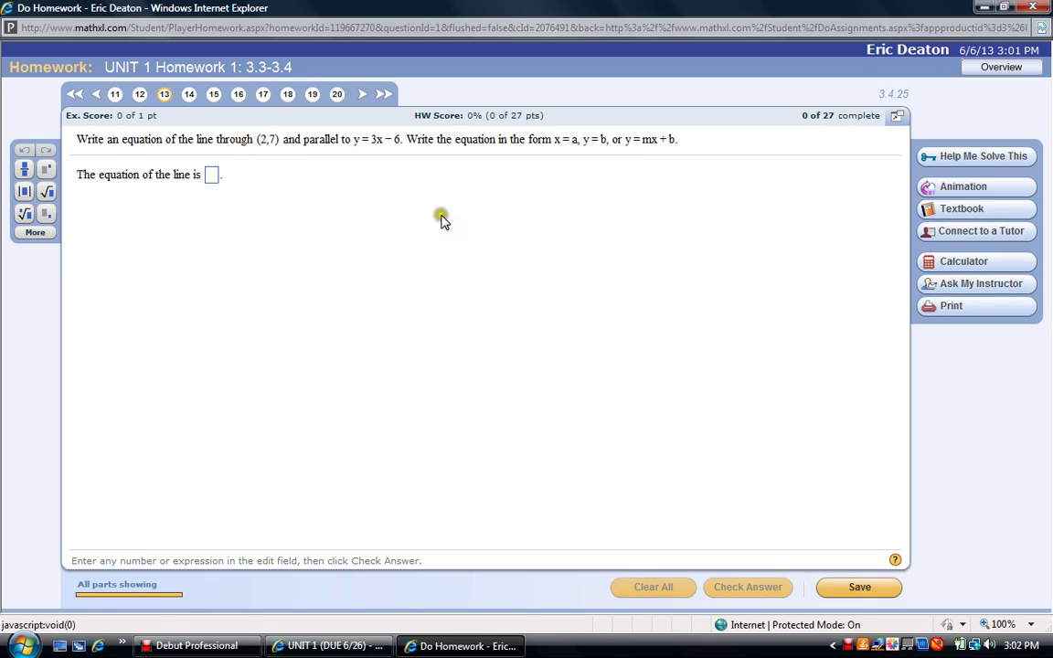
pyautogui.click(311, 94)
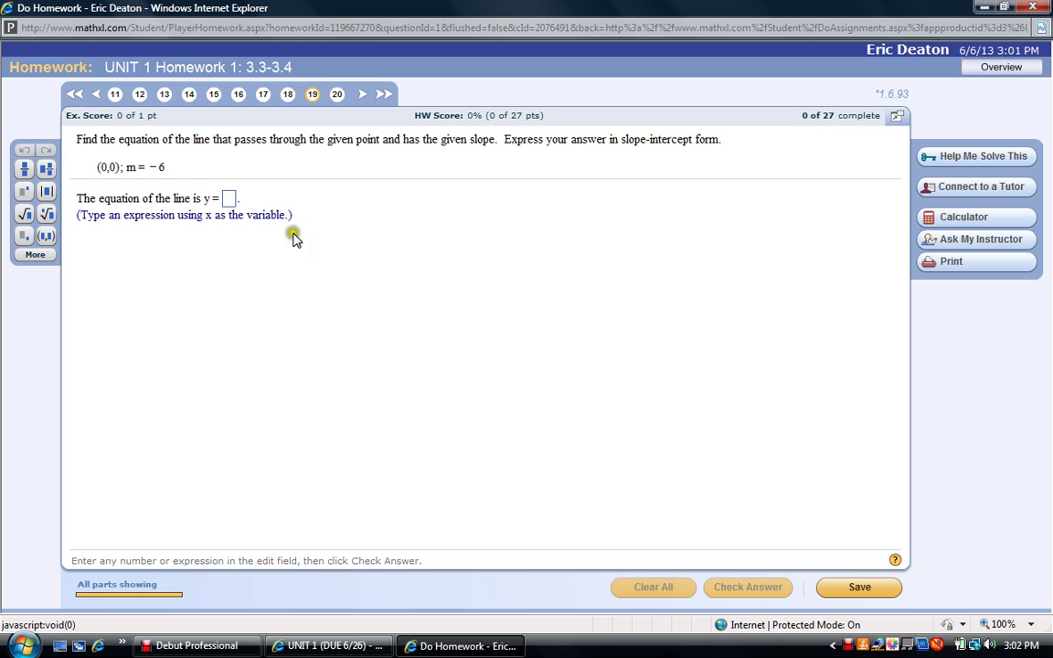
# - Answer question 19 with 5, check the answer and dismiss the feedback
pyautogui.click(233, 200)
pyautogui.write('5')
pyautogui.click(739, 595)
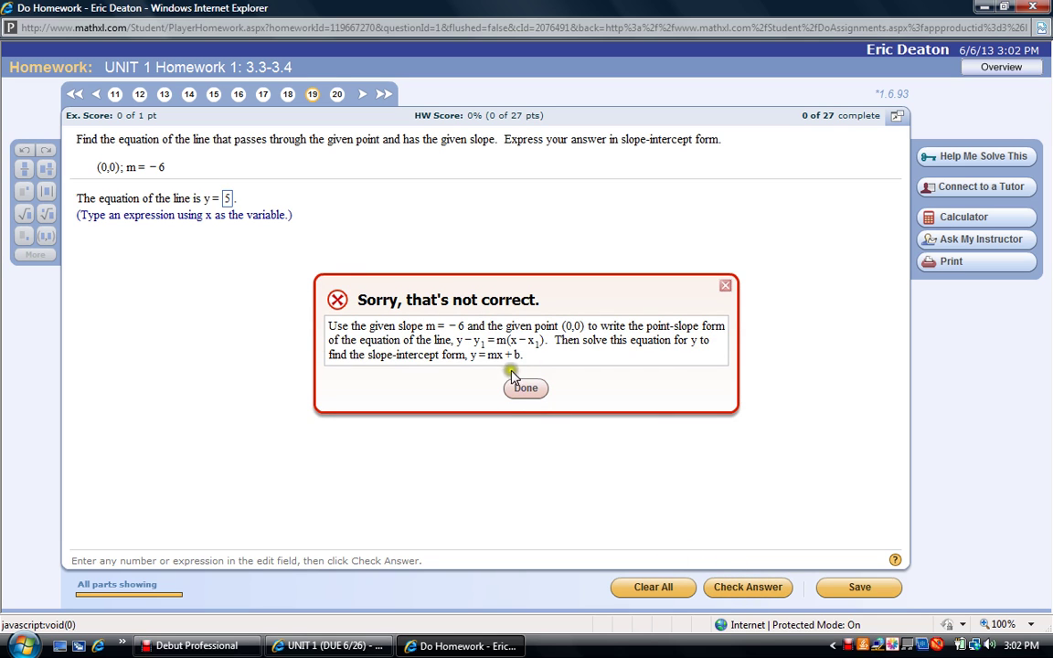
pyautogui.click(525, 389)
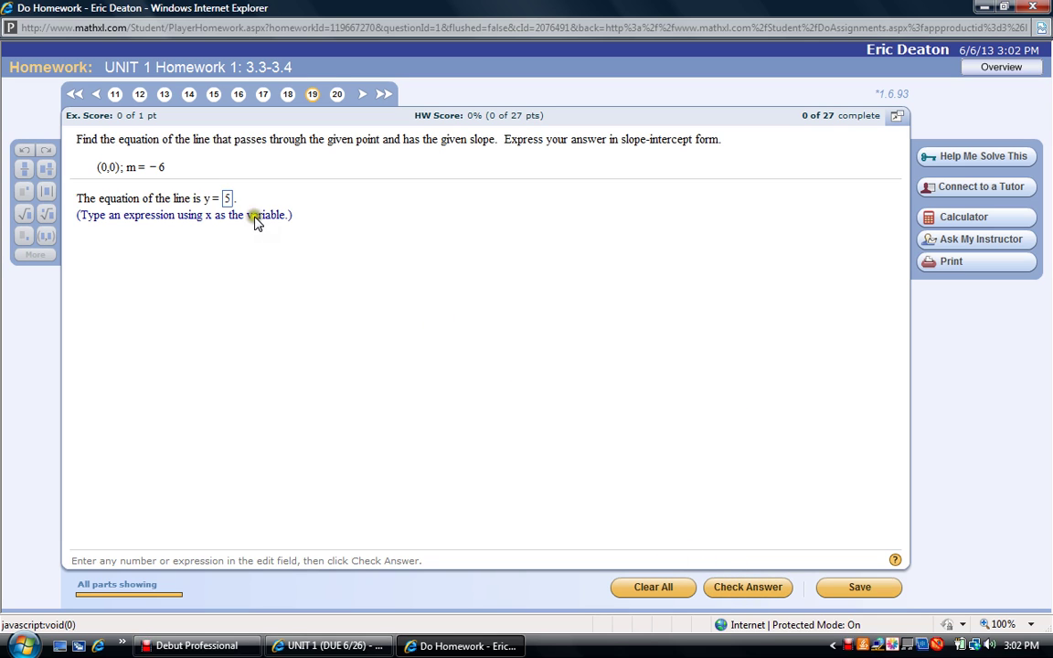
# - Change the answer to question 19 to 5x, check it again and dismiss the feedback
pyautogui.click(229, 200)
pyautogui.write('x')
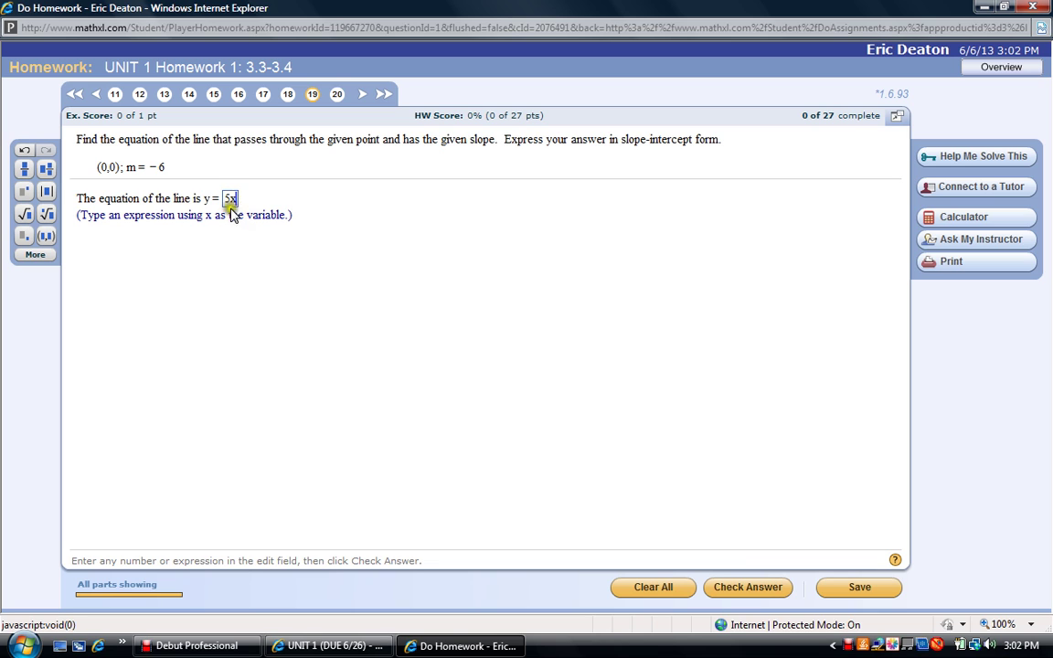
pyautogui.click(746, 588)
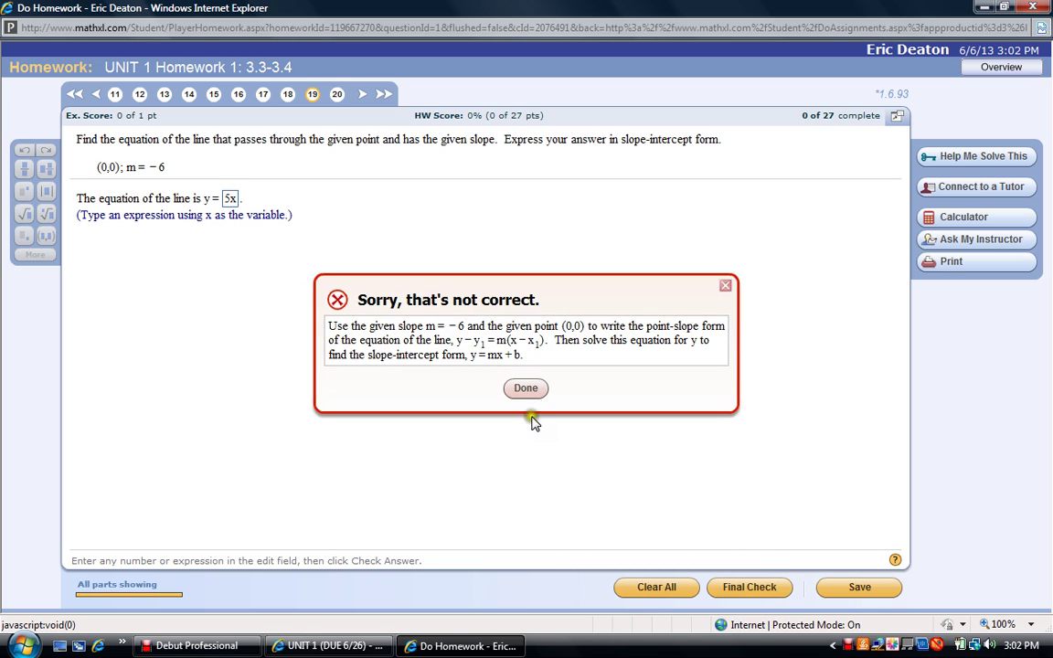
pyautogui.click(526, 391)
# - Extend the answer to 5x−9, submit it for the final check and dismiss the feedback
pyautogui.click(233, 200)
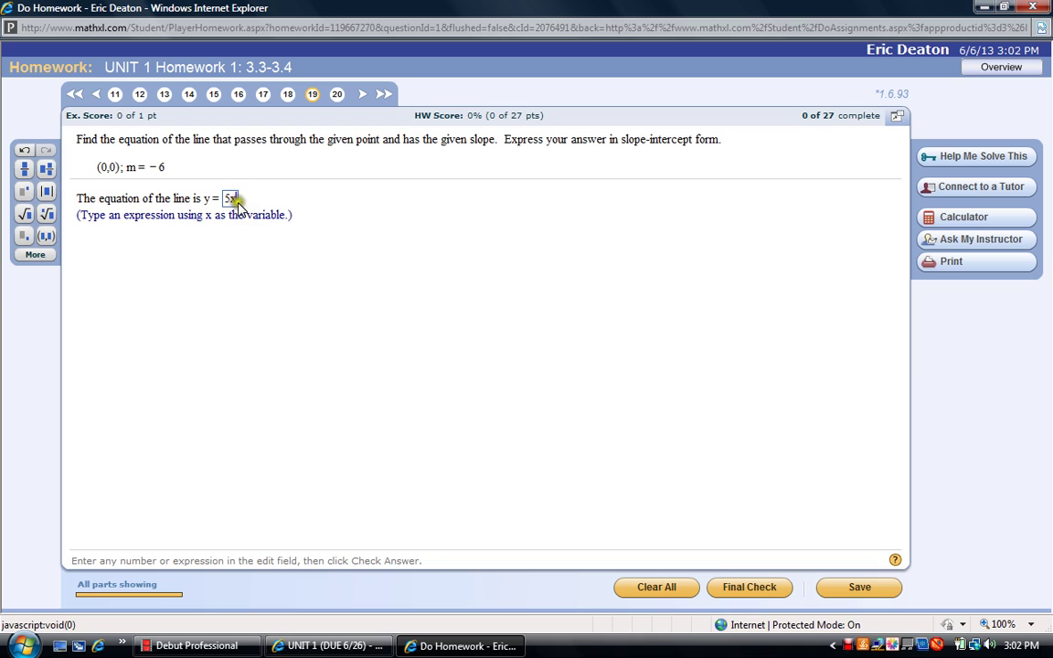
pyautogui.write('-9')
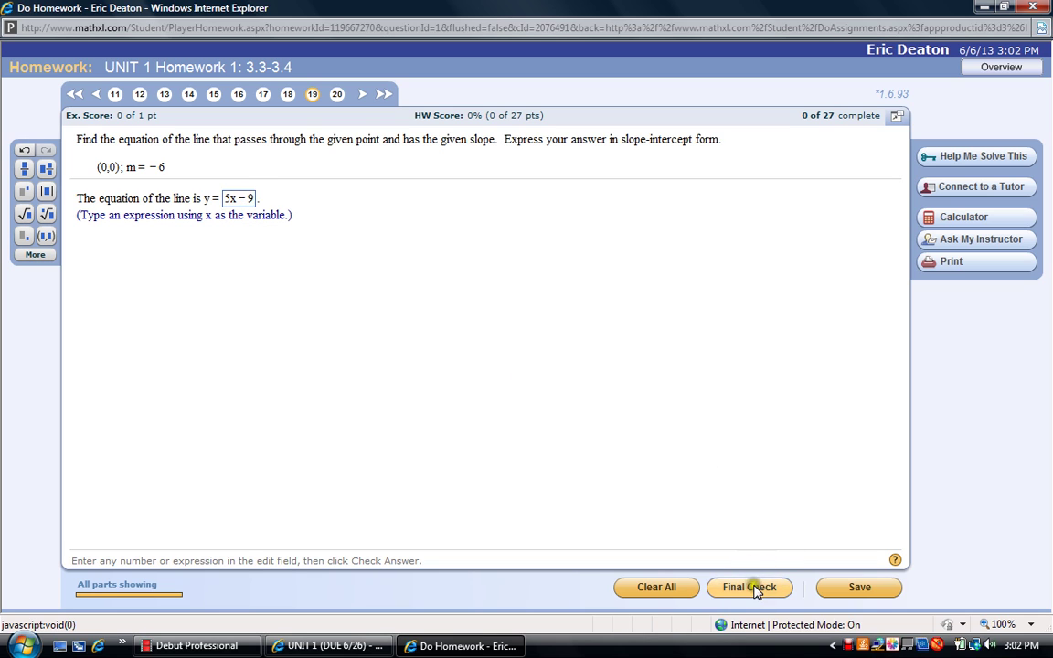
pyautogui.click(755, 590)
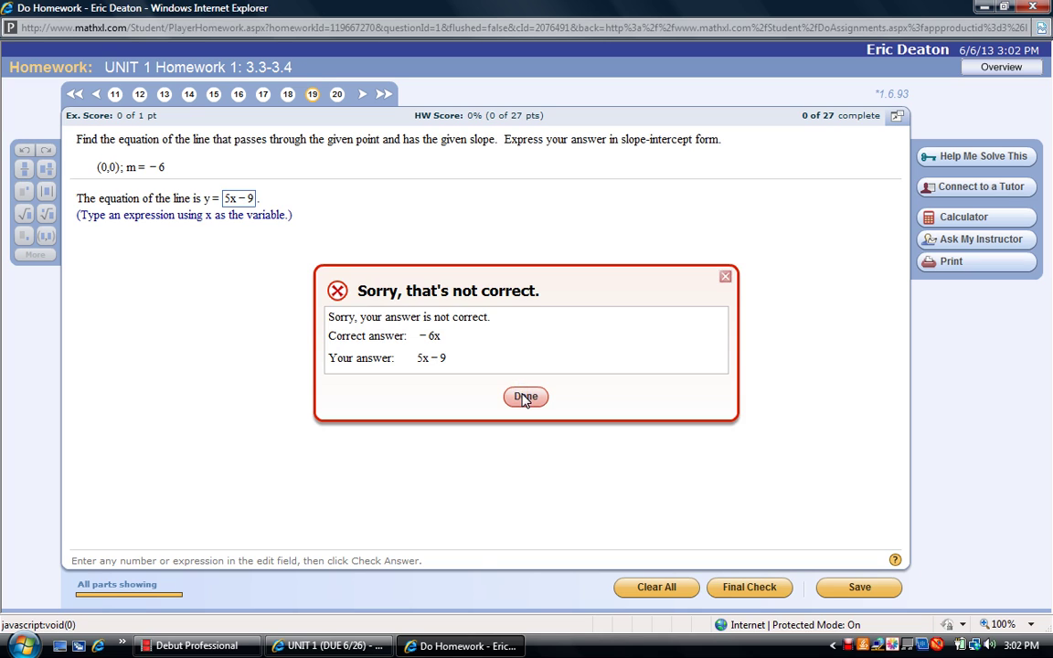
pyautogui.click(525, 398)
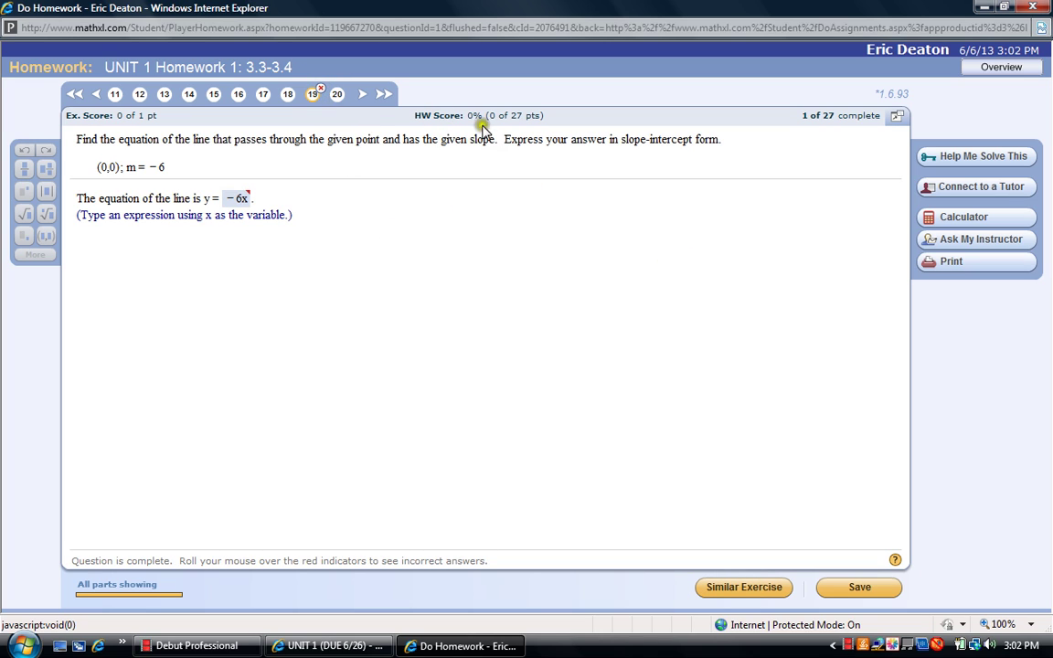
# - Load a similar exercise for question 19, answer it with −3x, check the answer and close the feedback
pyautogui.click(739, 588)
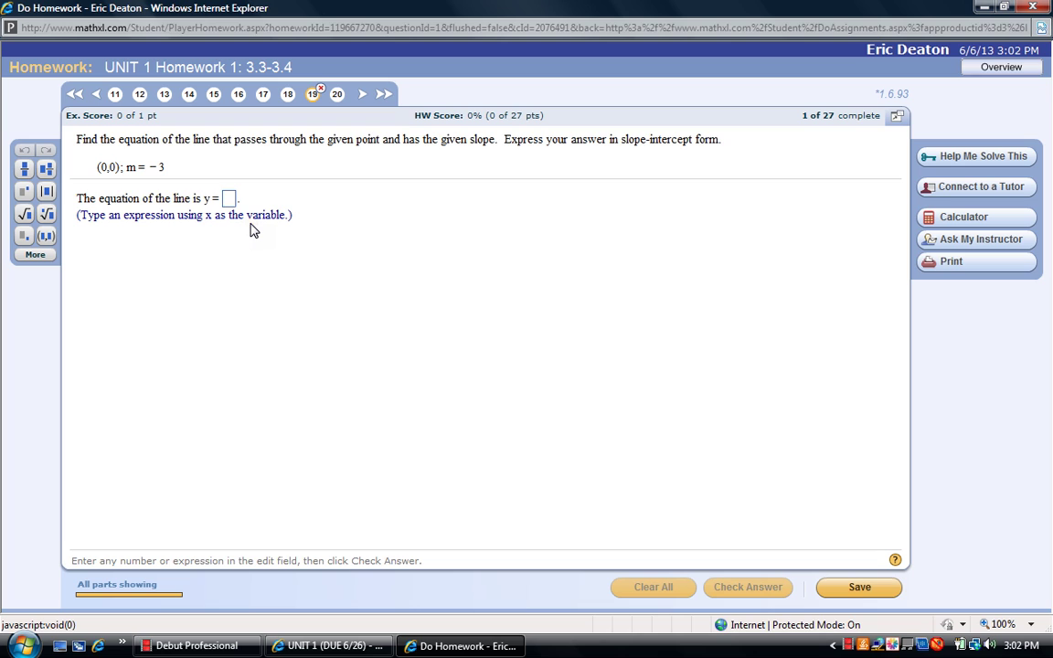
pyautogui.write('-3')
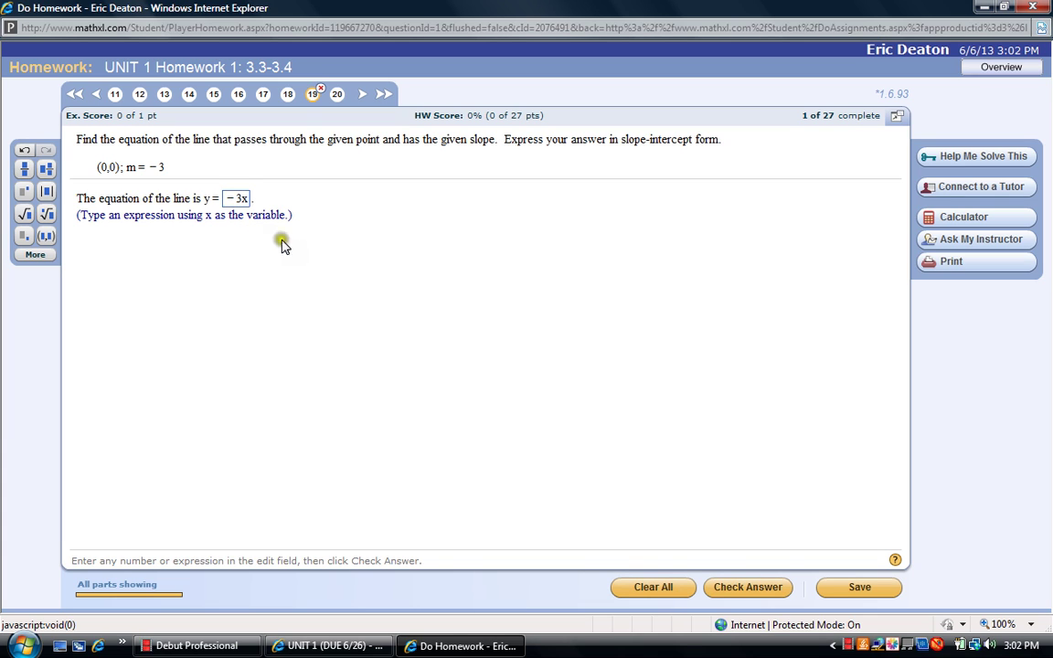
pyautogui.click(745, 588)
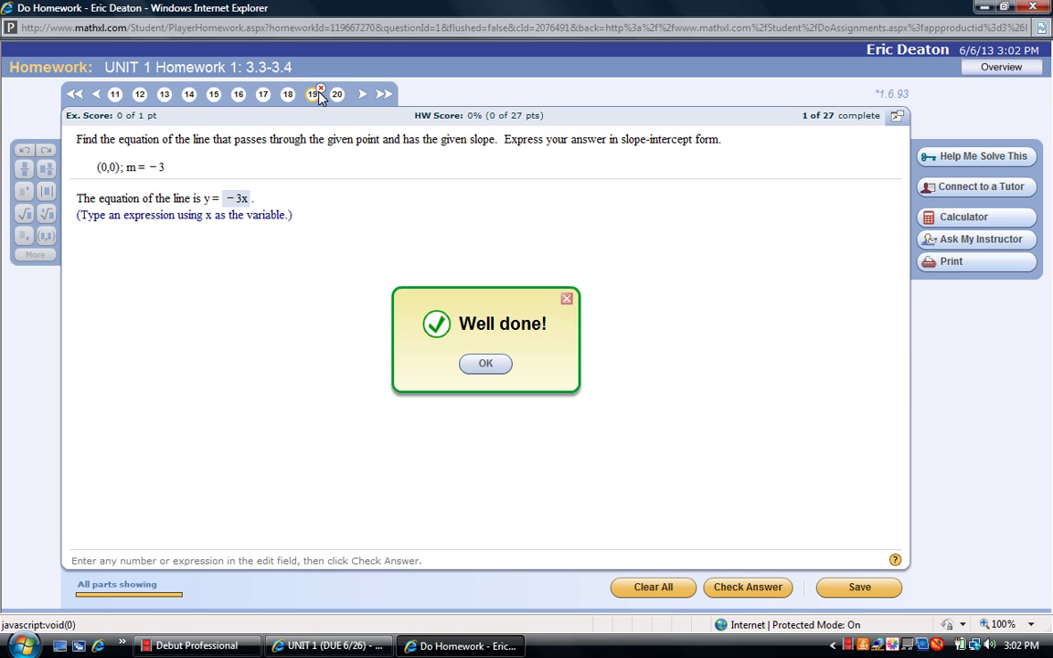
pyautogui.click(485, 364)
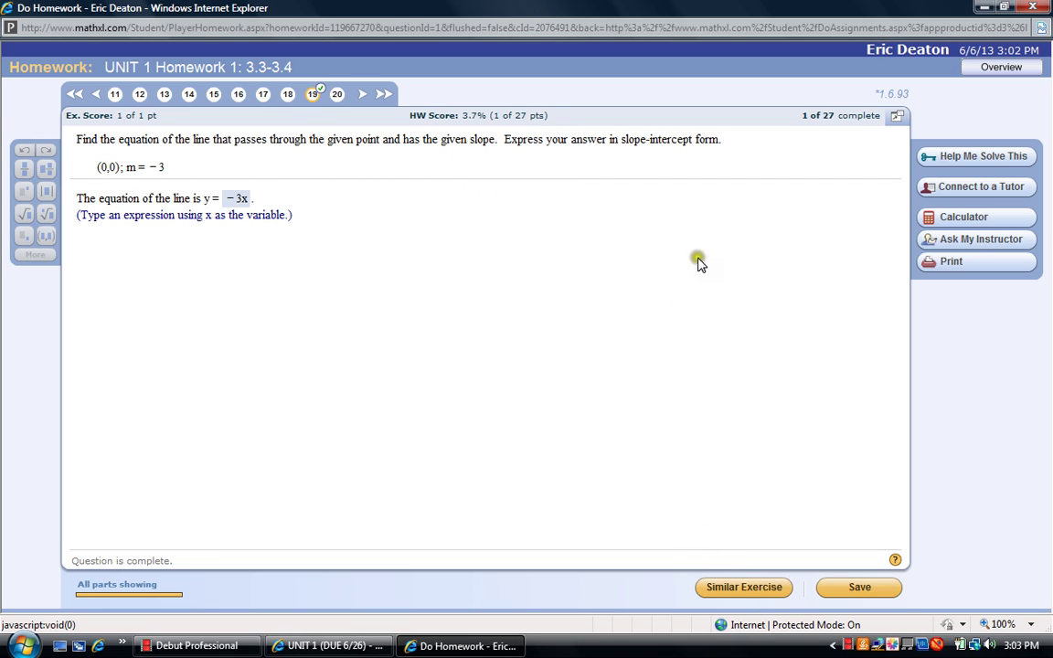
# - Close the homework question window, confirm leaving the assignment, and return to the Chapter 3 assignment list
pyautogui.click(1031, 8)
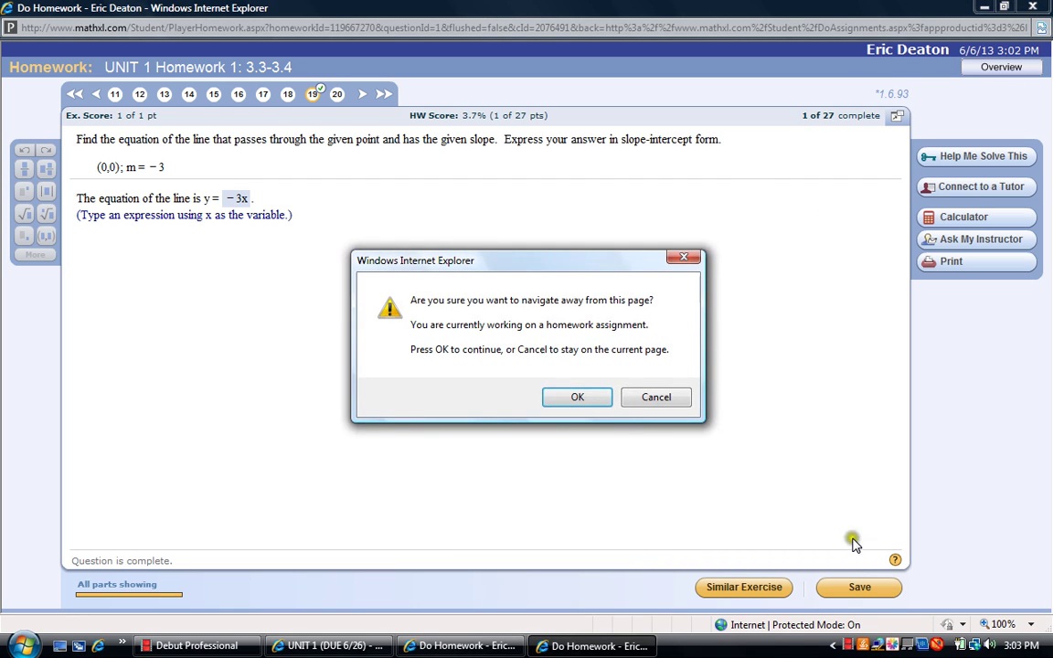
pyautogui.click(578, 399)
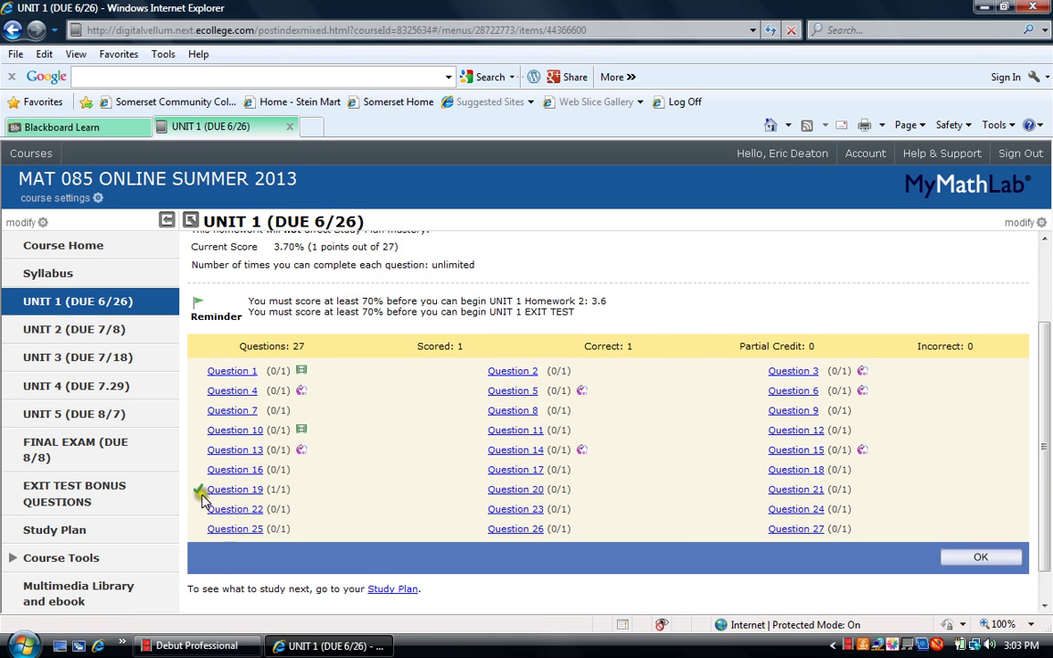
pyautogui.click(981, 557)
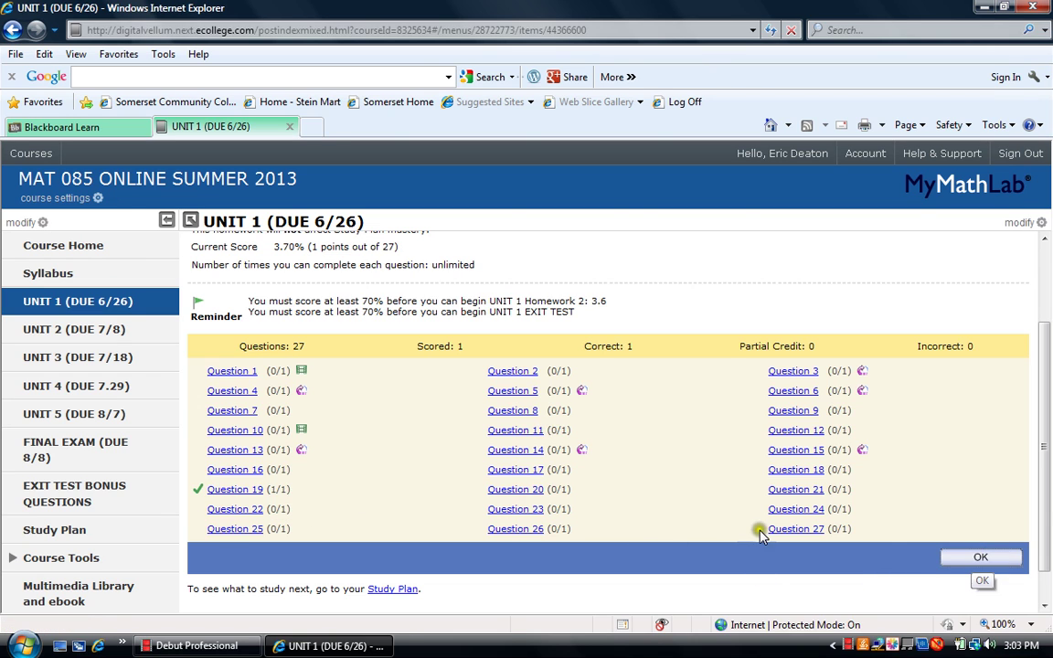
# - Examine the prerequisites for UNIT 1 Homework 2: 3.6 and the UNIT 1 EXIT TEST in the assignment list
pyautogui.scroll(-1, 560, 445)
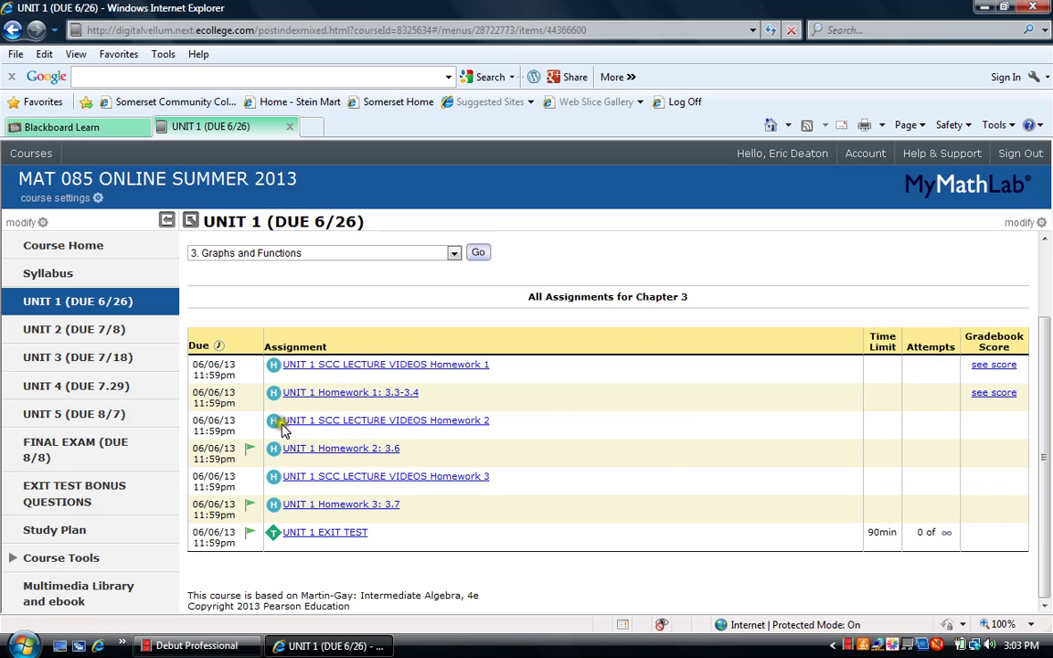
pyautogui.moveTo(247, 448)
pyautogui.moveTo(247, 536)
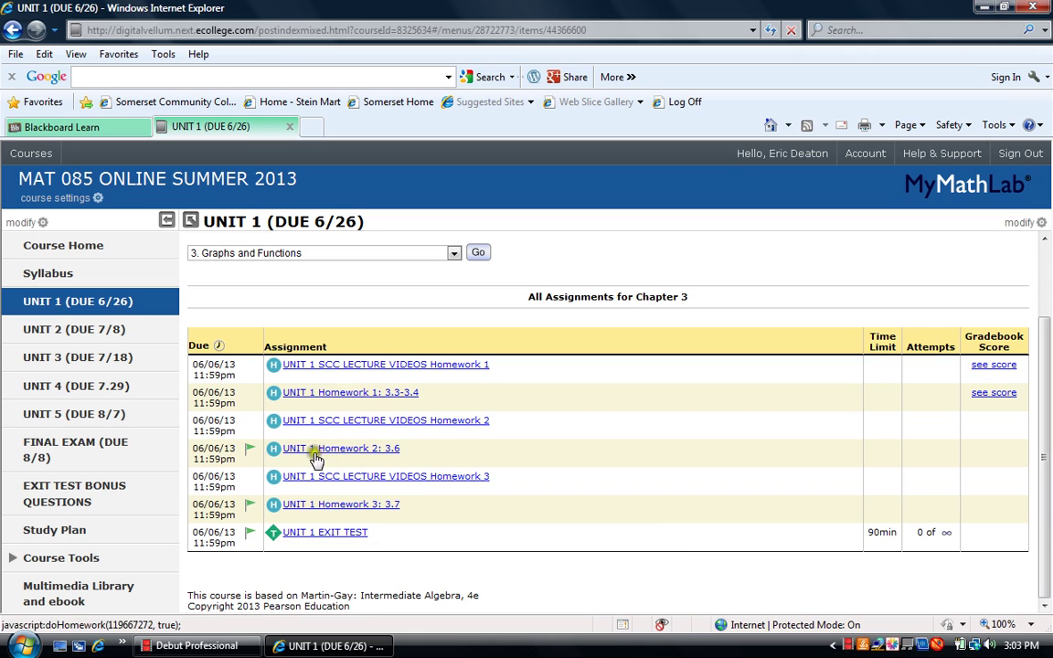
# - Open the UNIT 2 assignments from the UNIT 2 page and view the prerequisite for UNIT 2 Homework 1: 2.4-2.5
pyautogui.click(55, 331)
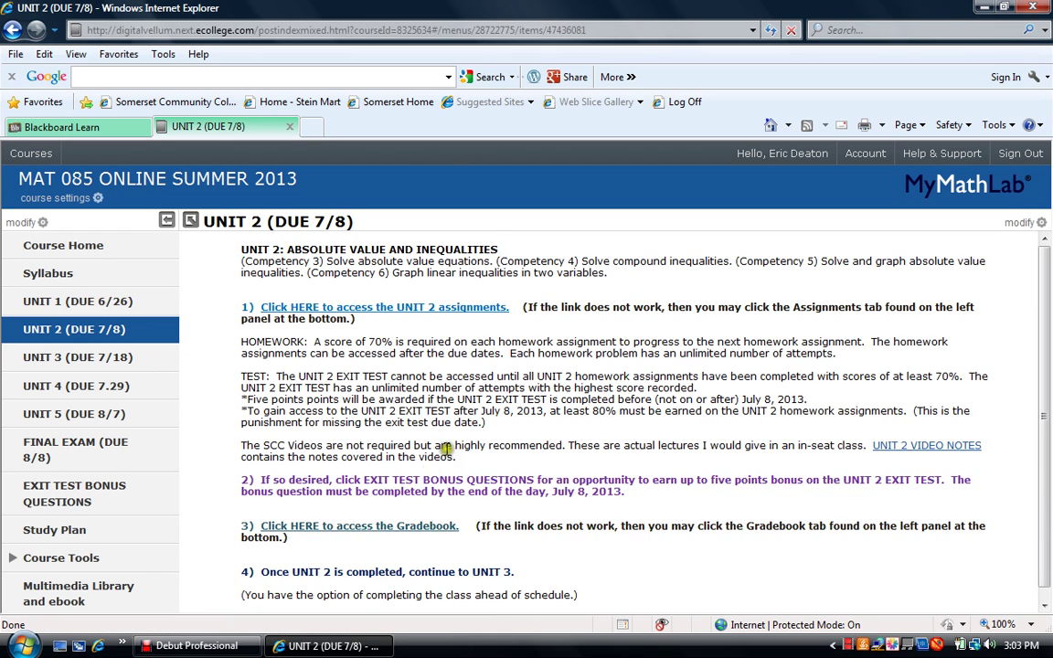
pyautogui.scroll(-1, 446, 447)
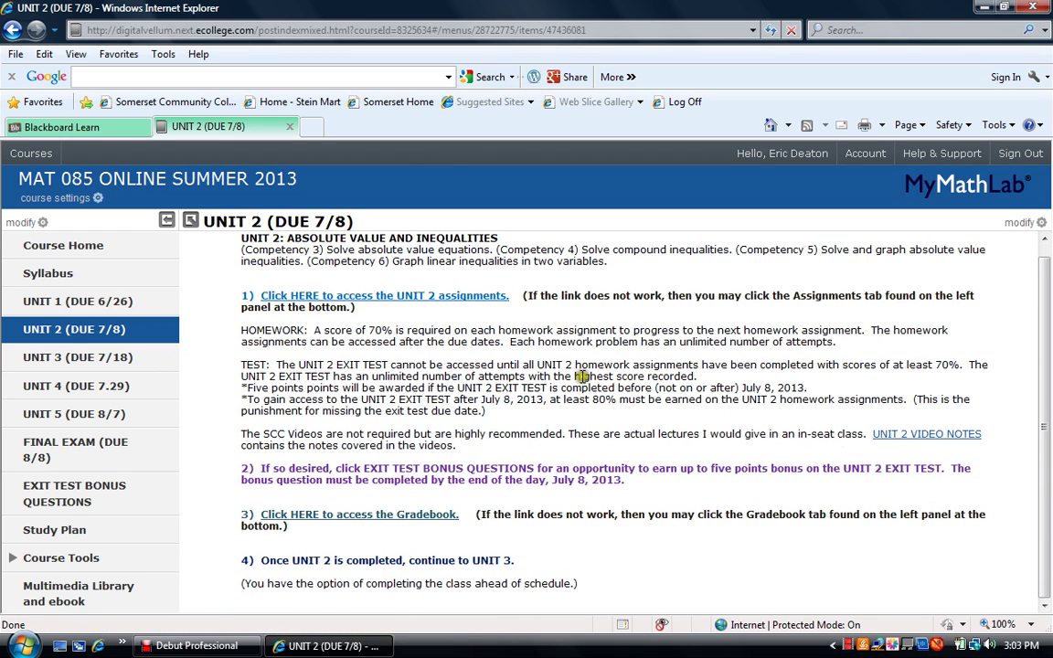
pyautogui.scroll(1, 544, 361)
pyautogui.click(392, 311)
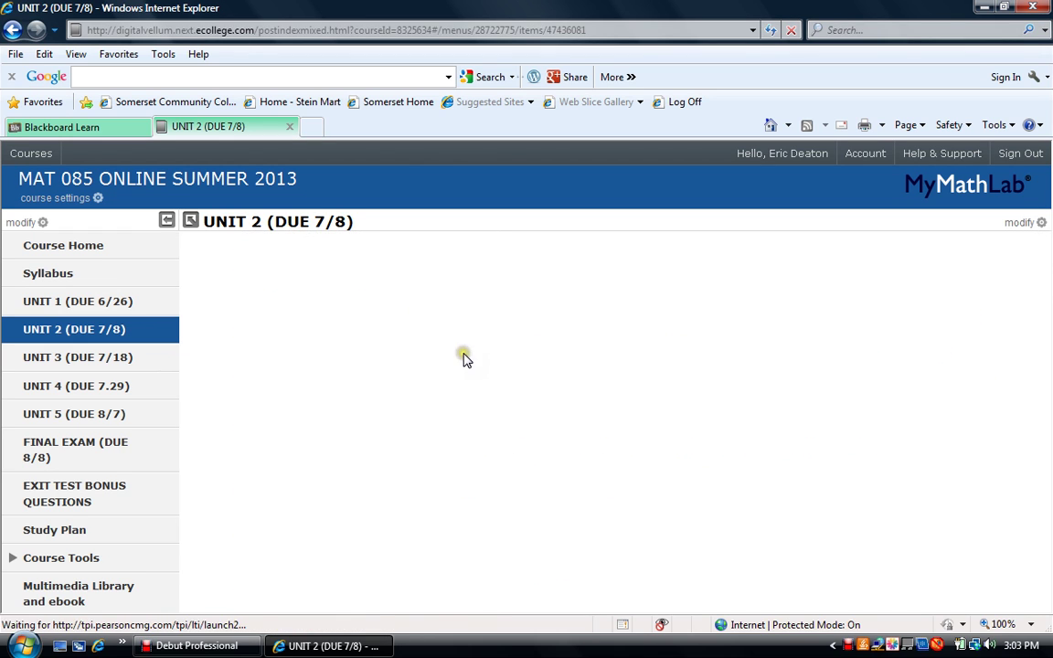
pyautogui.moveTo(245, 491)
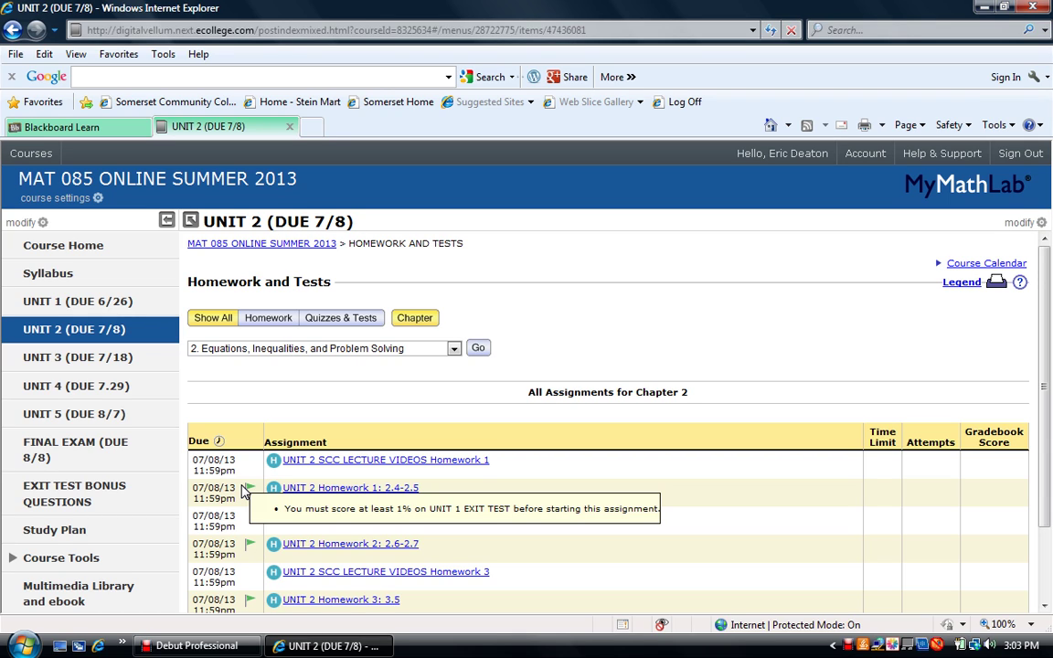
# - Revisit the UNIT 1 instructions, then open the exit test bonus questions and review the UNIT 1 EXIT TEST BONUS topic
pyautogui.click(83, 304)
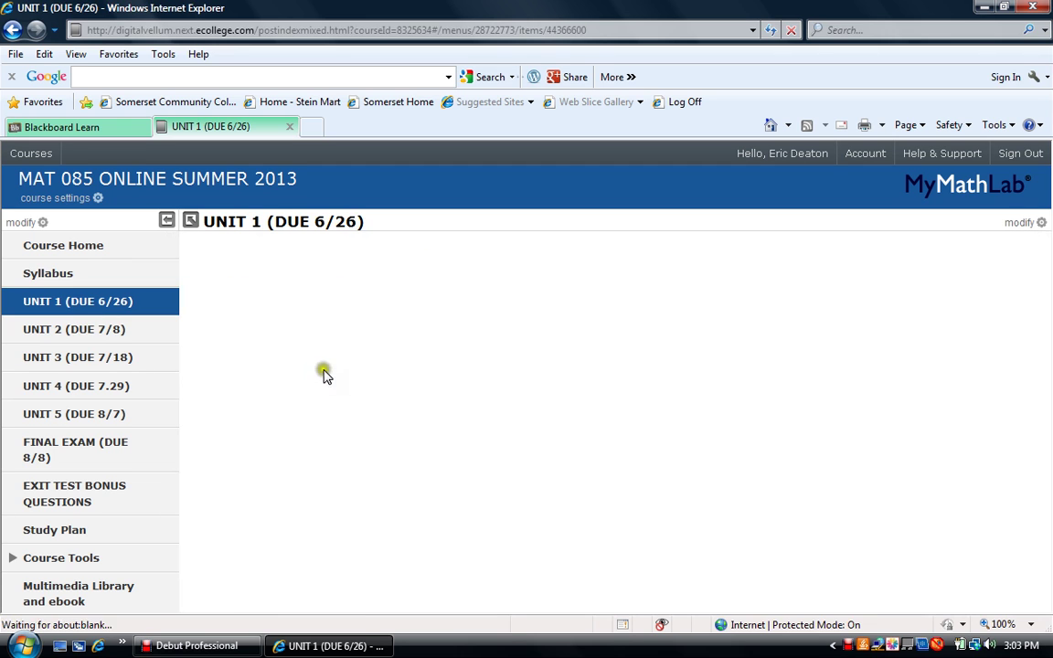
pyautogui.scroll(-1, 448, 373)
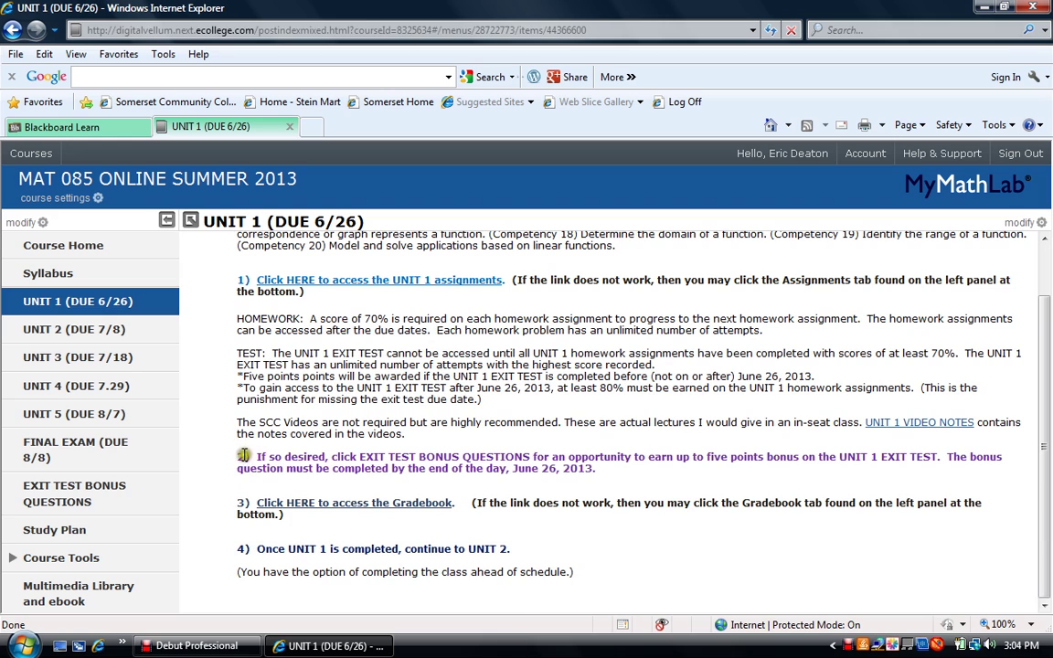
pyautogui.click(62, 491)
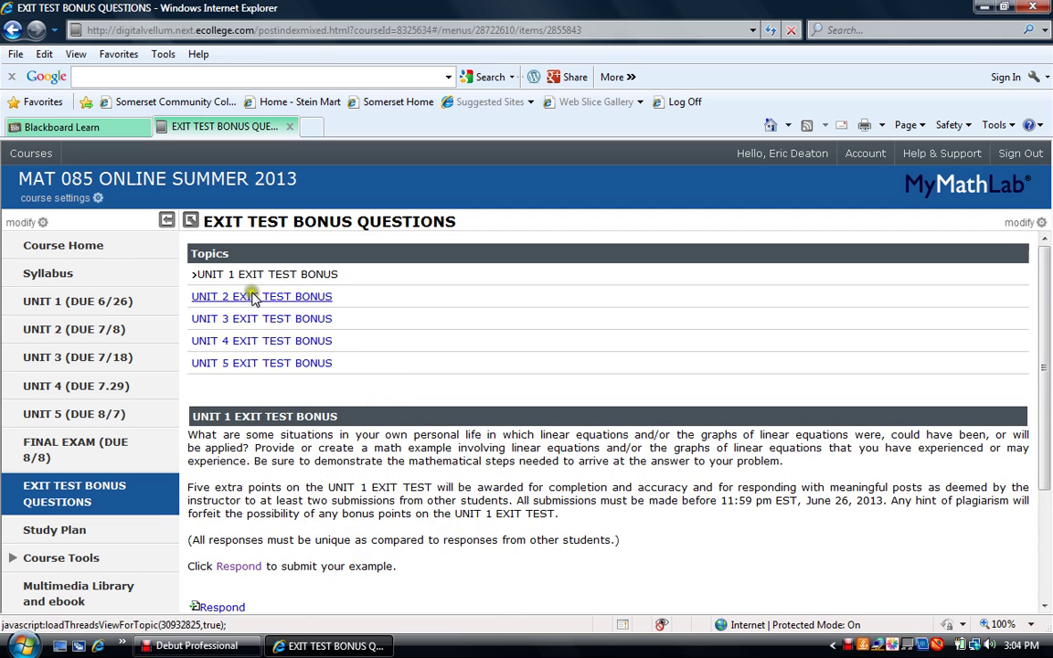
pyautogui.scroll(-2, 302, 373)
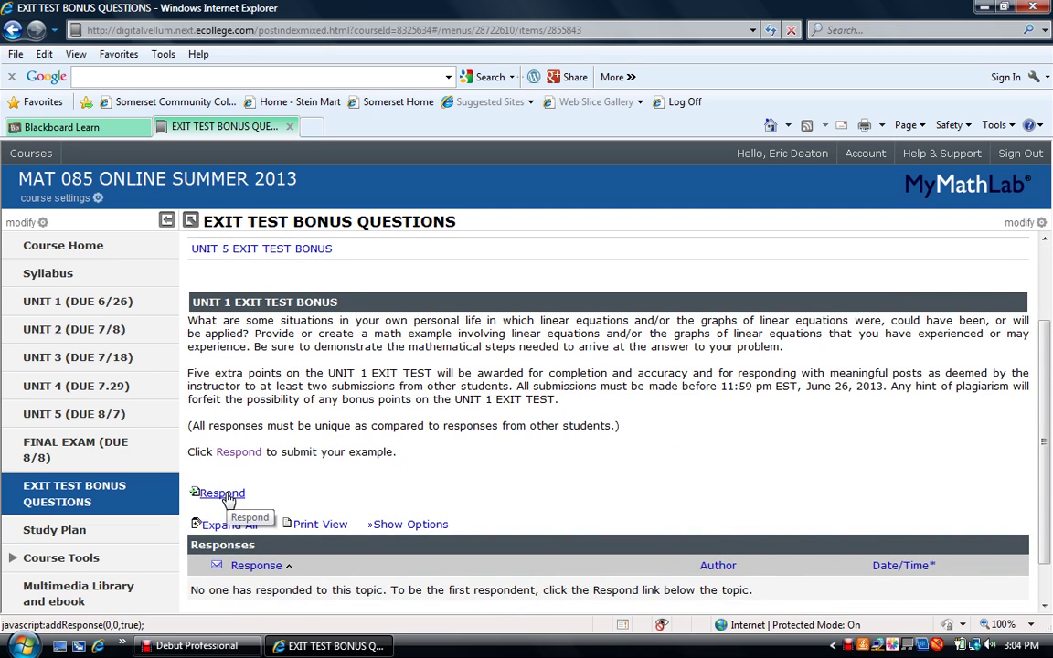
# - Return to the UNIT 1 page and review its instructions and the alternative Assignments and Gradebook entries in the course menu
pyautogui.click(82, 301)
pyautogui.scroll(-1, 457, 421)
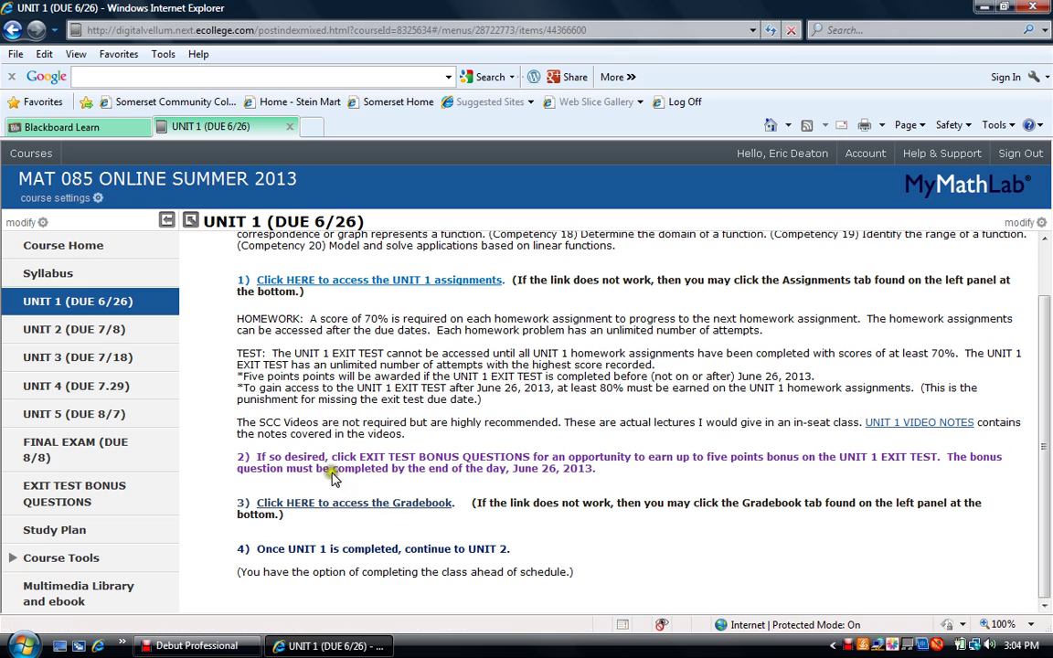
pyautogui.scroll(-3, 114, 485)
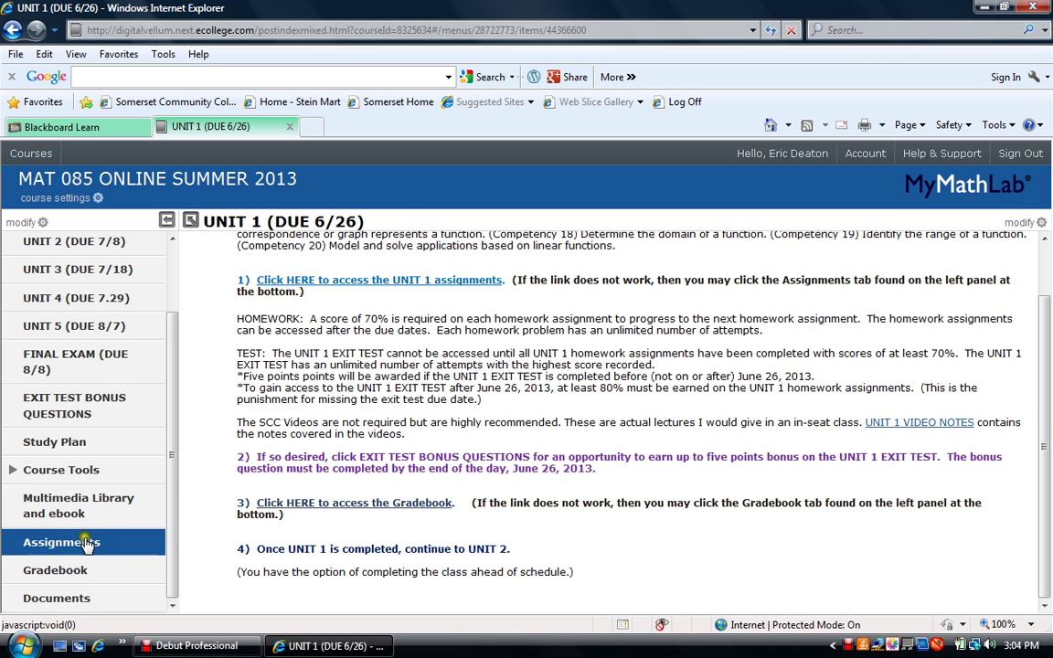
pyautogui.scroll(2, 217, 493)
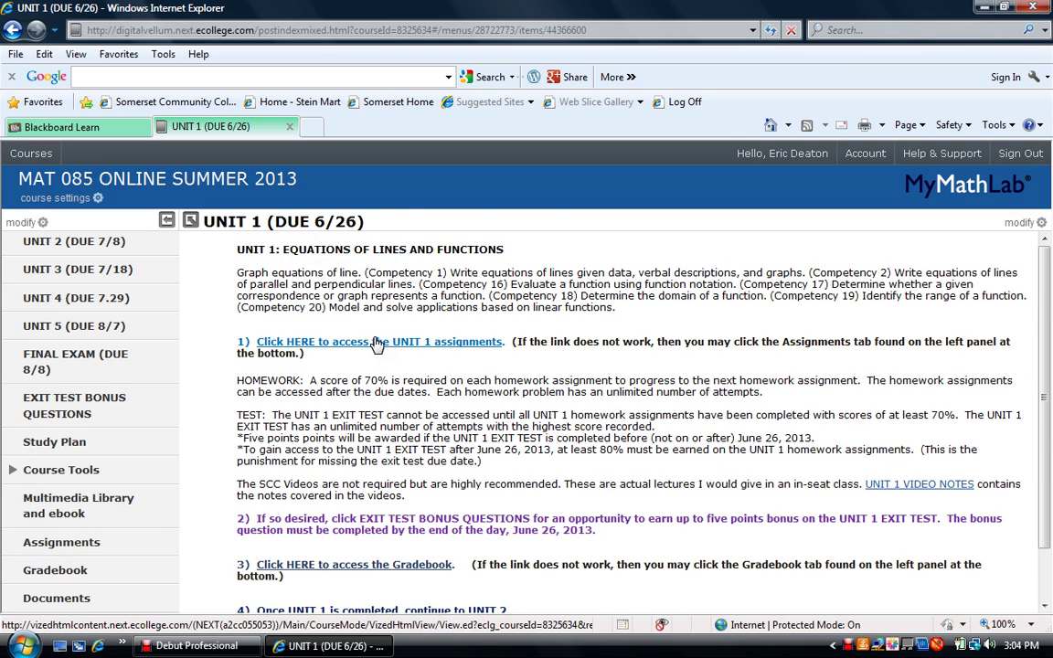
pyautogui.click(375, 342)
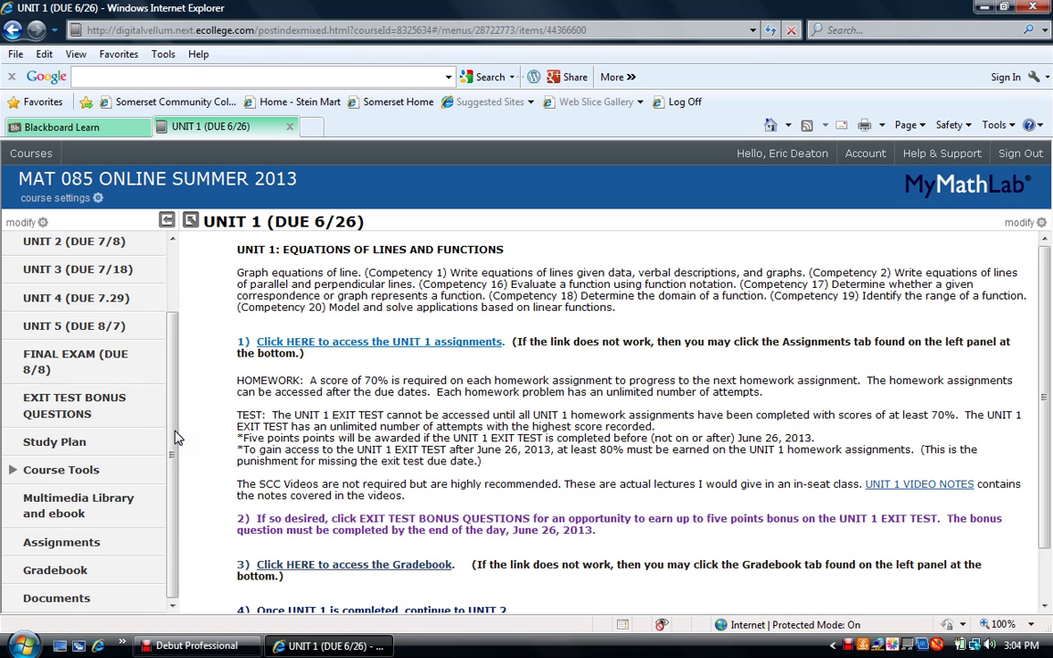
pyautogui.click(817, 381)
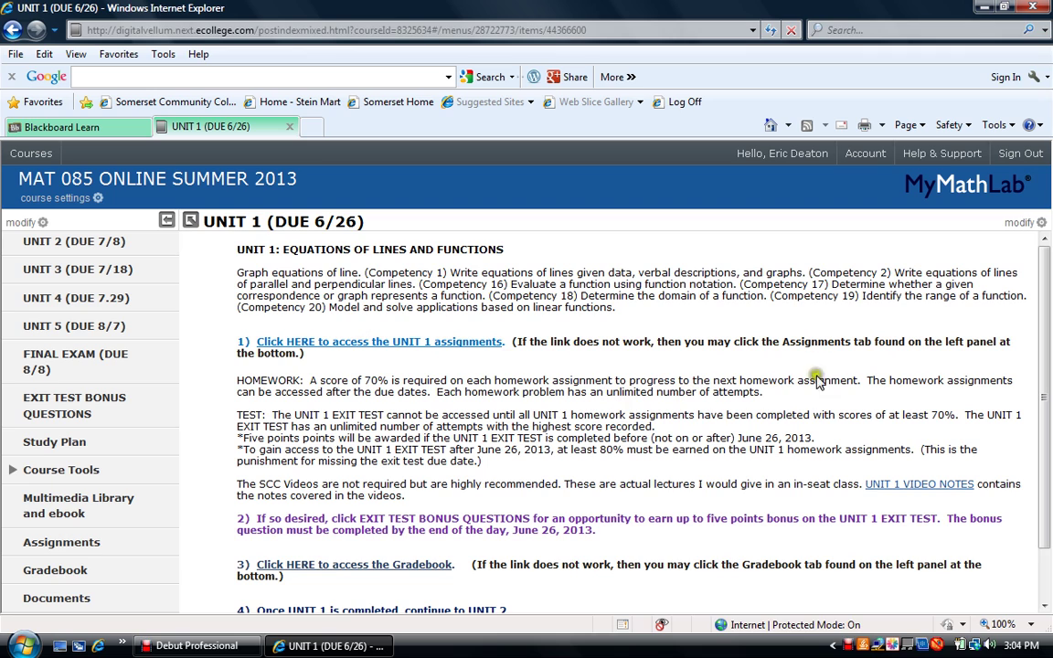
# - Open the course's full Assignments page and look through the list of homework and tests
pyautogui.click(50, 546)
pyautogui.click(149, 570)
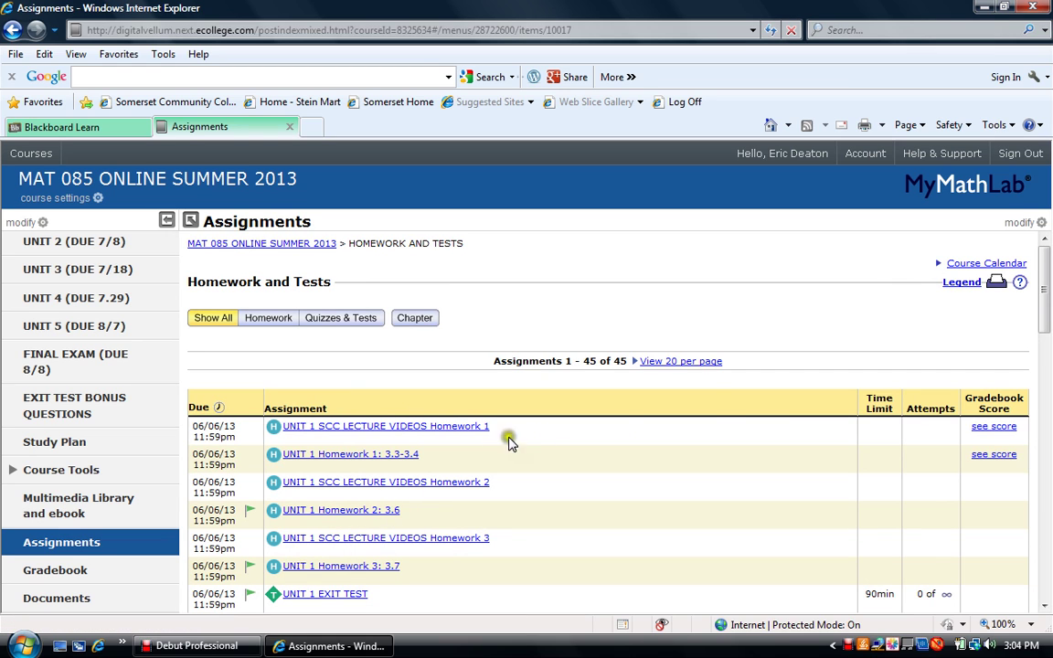
pyautogui.moveTo(1046, 284)
pyautogui.mouseDown()
pyautogui.moveTo(1021, 528)
pyautogui.moveTo(1049, 261)
pyautogui.mouseUp()
# - Show the assignments 20 per page, then switch back to all 45 on one page and browse them
pyautogui.click(670, 363)
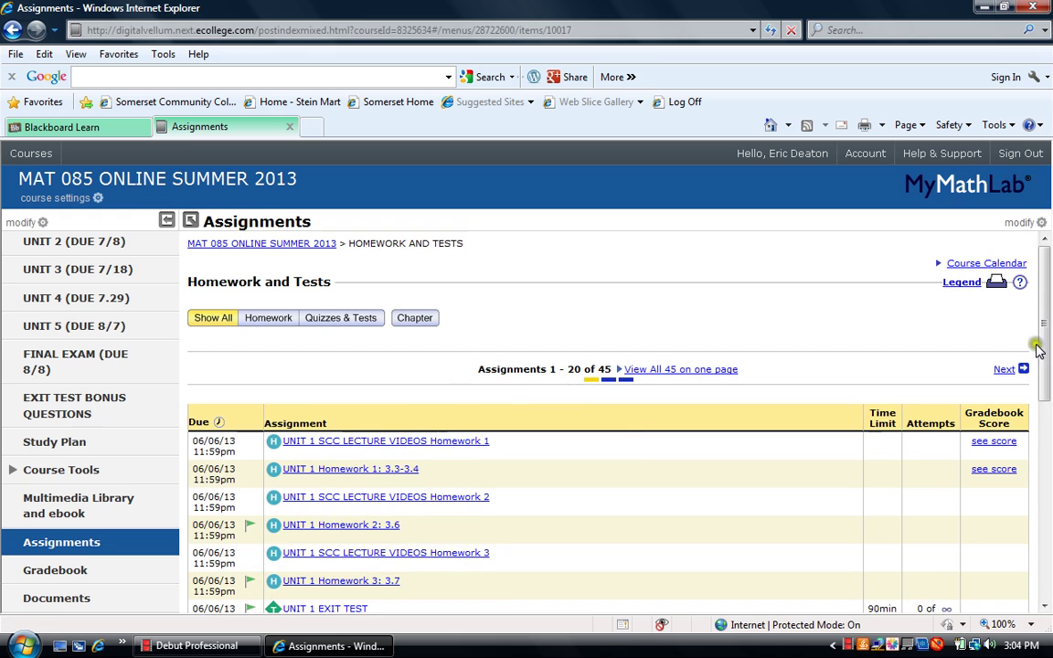
pyautogui.moveTo(1045, 261)
pyautogui.mouseDown()
pyautogui.moveTo(1045, 345)
pyautogui.moveTo(1019, 470)
pyautogui.moveTo(1035, 262)
pyautogui.mouseUp()
pyautogui.click(665, 373)
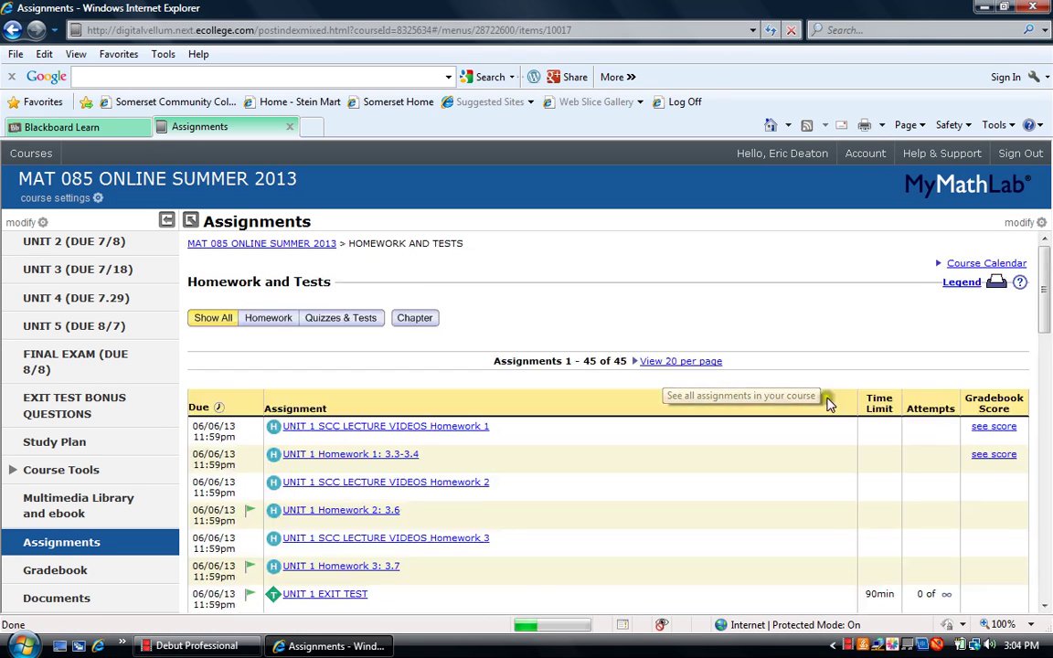
pyautogui.moveTo(1045, 272); pyautogui.dragTo(1042, 210)
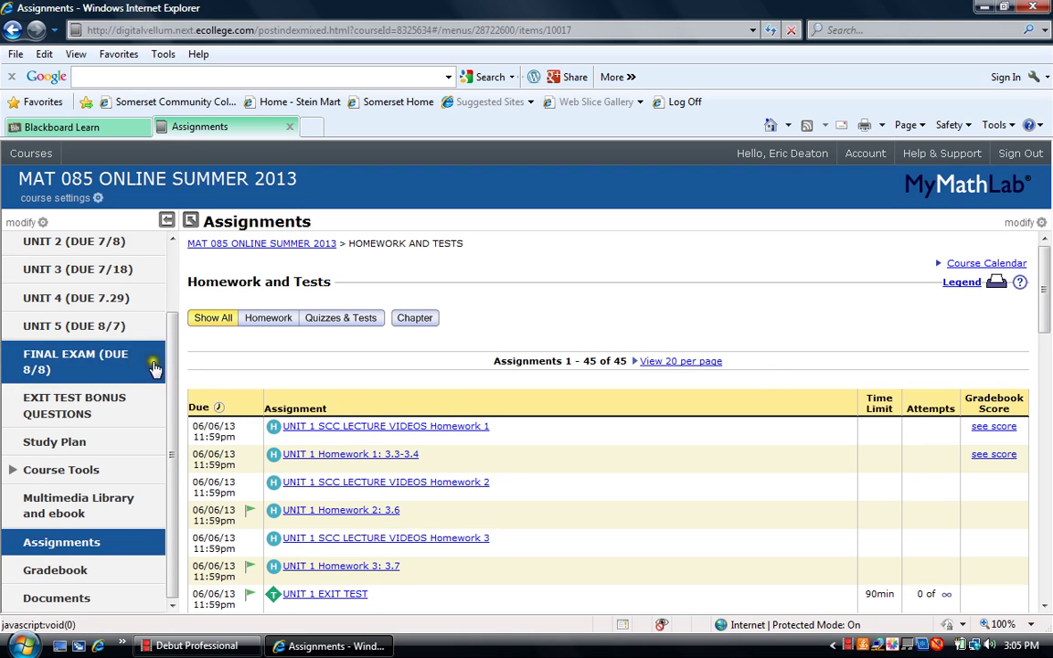
# - Open the FINAL EXAM page and review its review-exam, access, proctor and permitted-material rules
pyautogui.scroll(1, 172, 356)
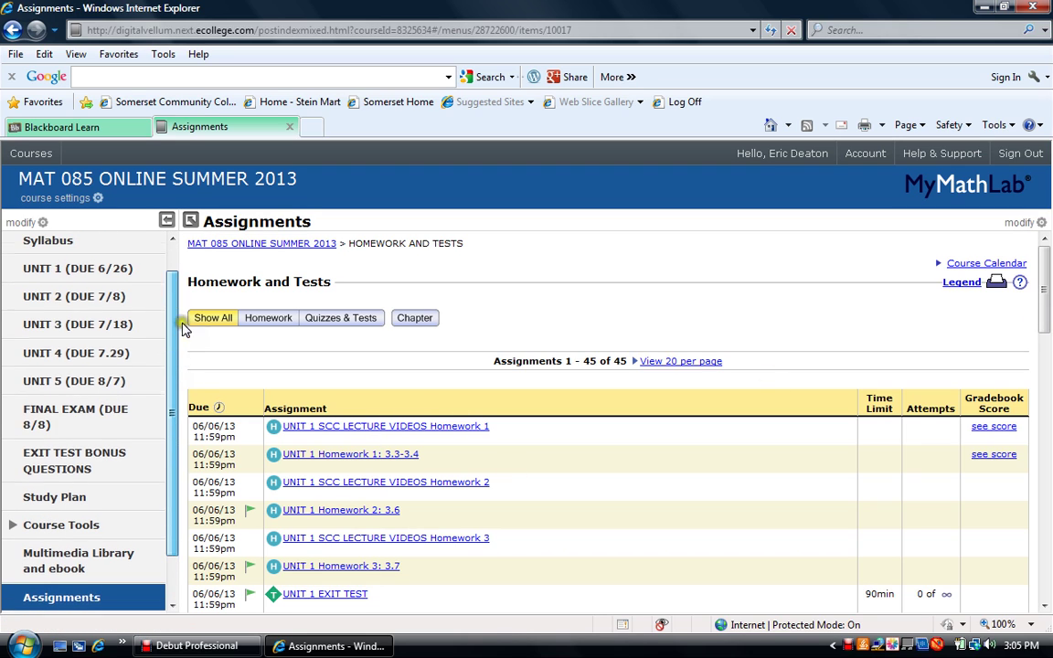
pyautogui.click(55, 416)
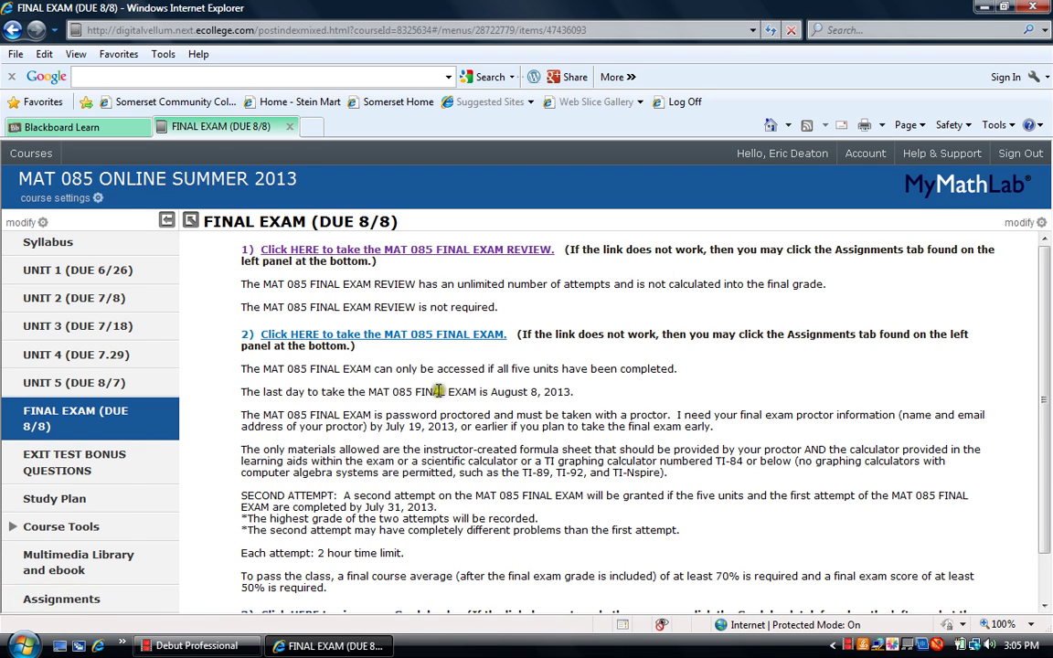
pyautogui.moveTo(1048, 310); pyautogui.dragTo(1047, 331)
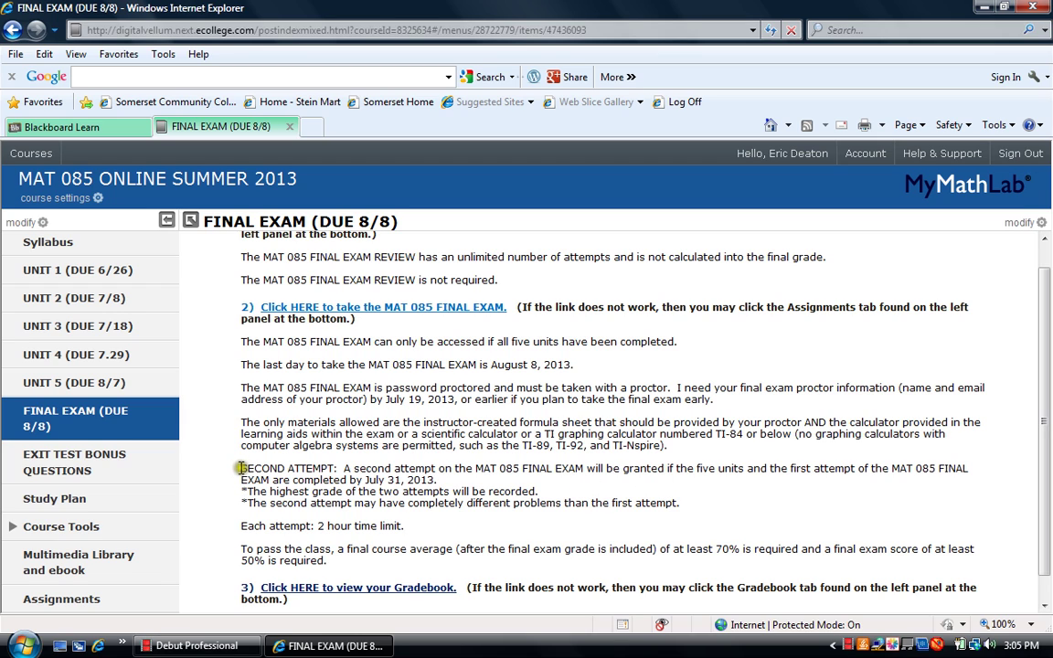
# - Highlight the final exam's SECOND ATTEMPT paragraph, then its July 31 deadline, and read on to the gradebook instructions
pyautogui.moveTo(242, 468); pyautogui.dragTo(690, 505)
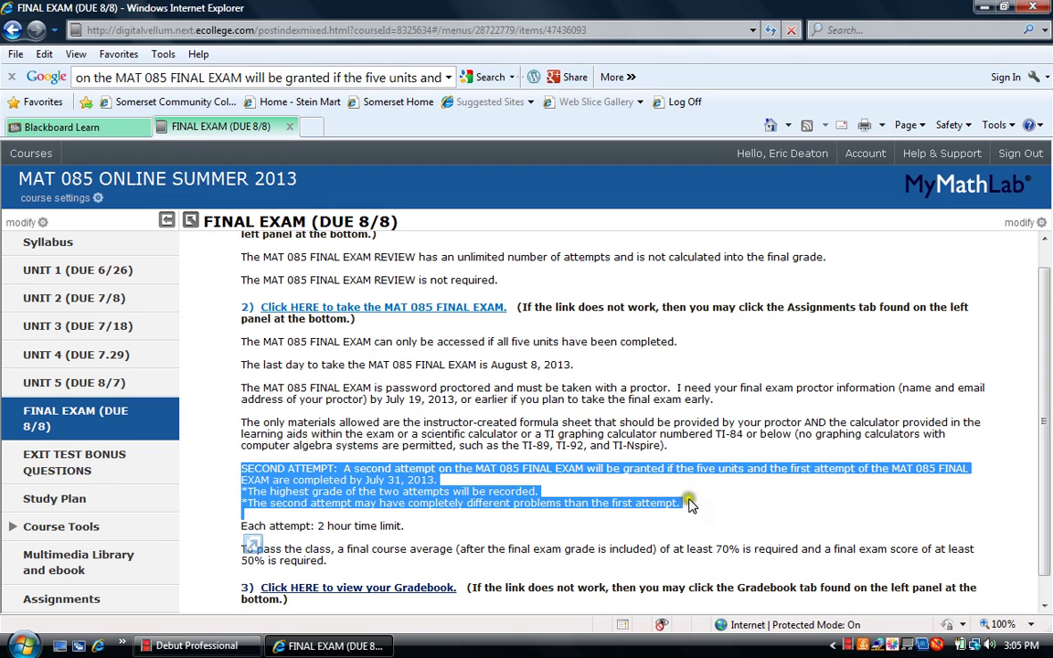
pyautogui.click(365, 481)
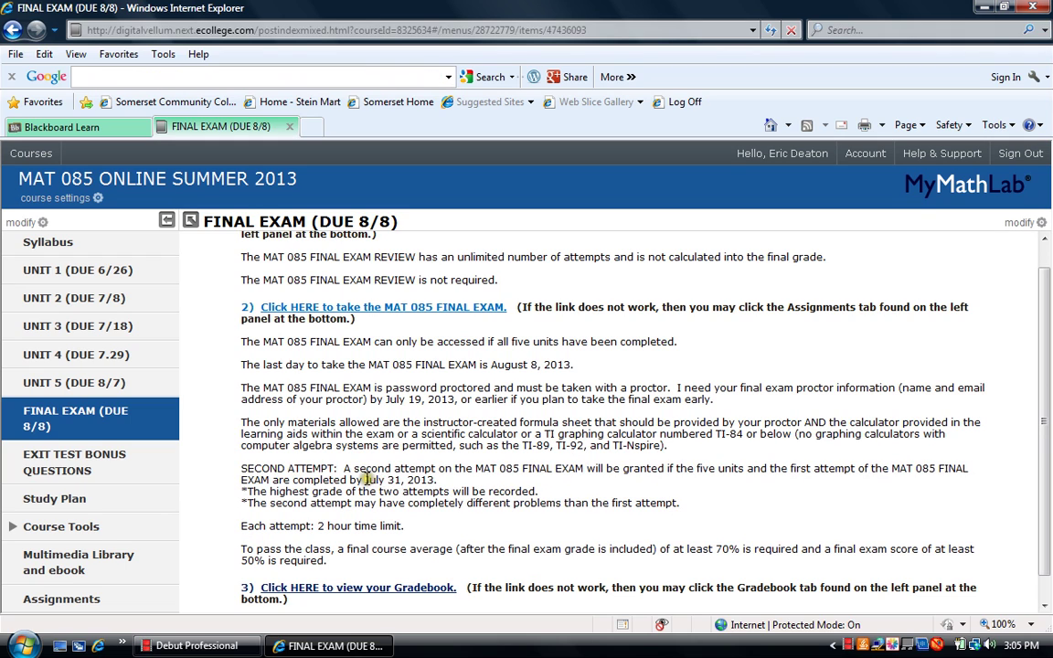
pyautogui.moveTo(398, 482); pyautogui.dragTo(404, 482)
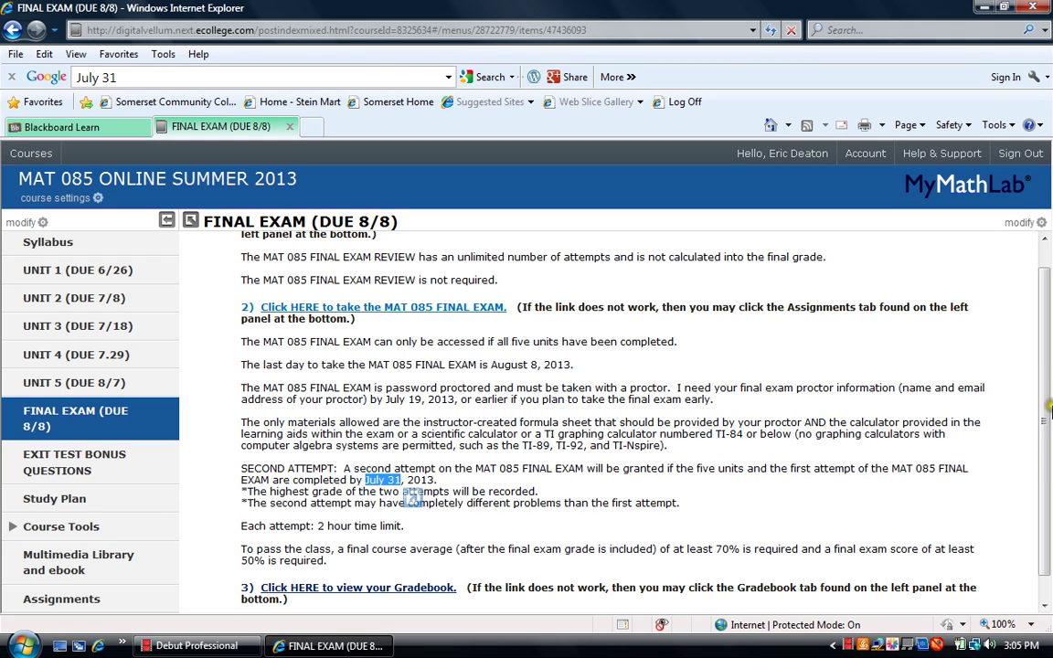
pyautogui.scroll(-1, 1048, 388)
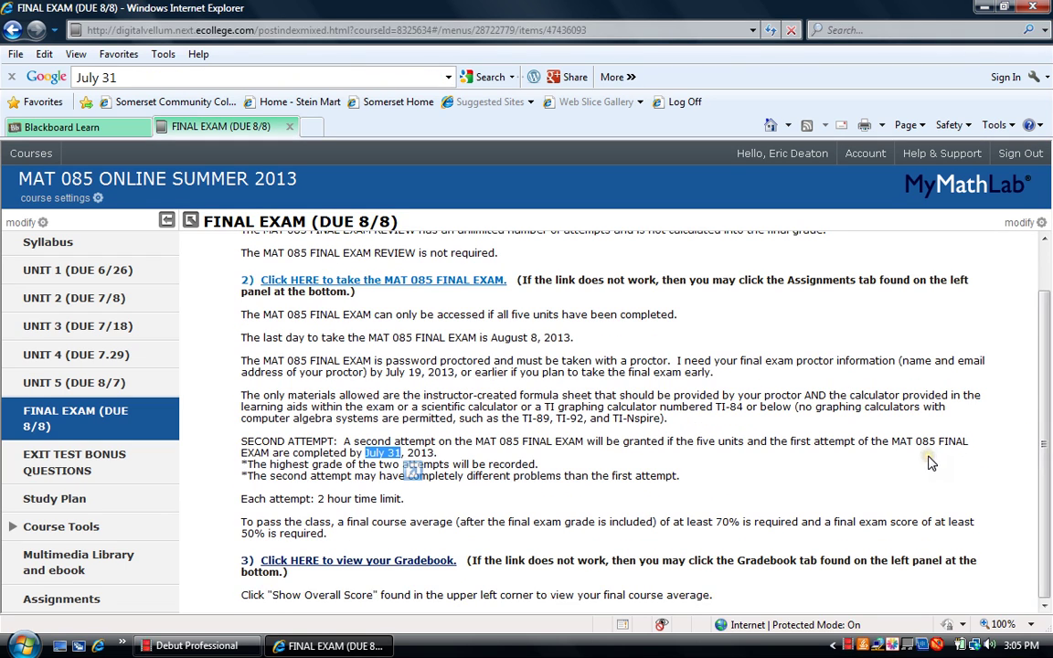